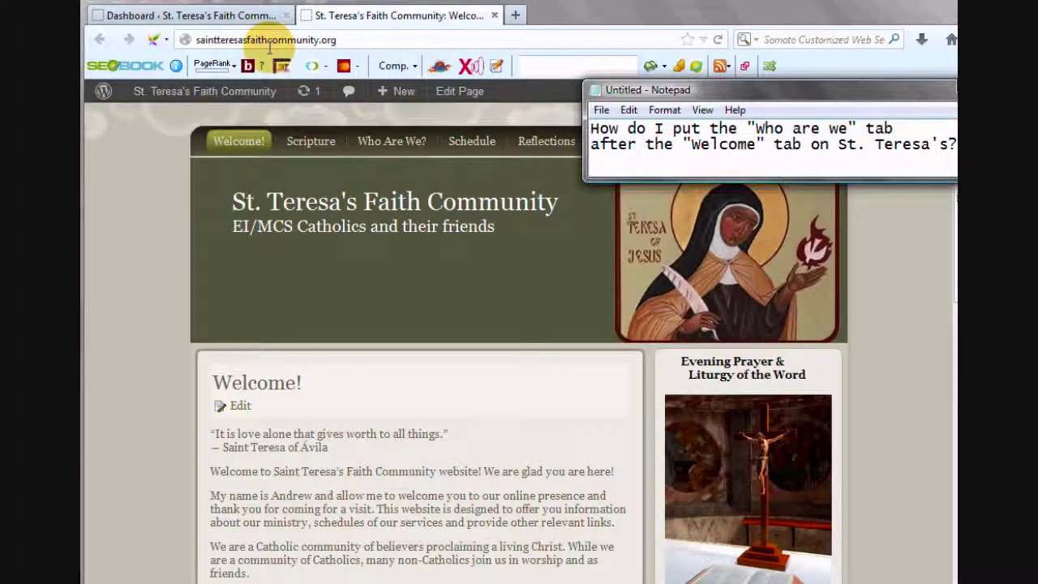
Move the Notepad note out of the way and open the Menus page of the site's WordPress dashboard
{"action": "mouse_move", "coordinate": [390, 89]}
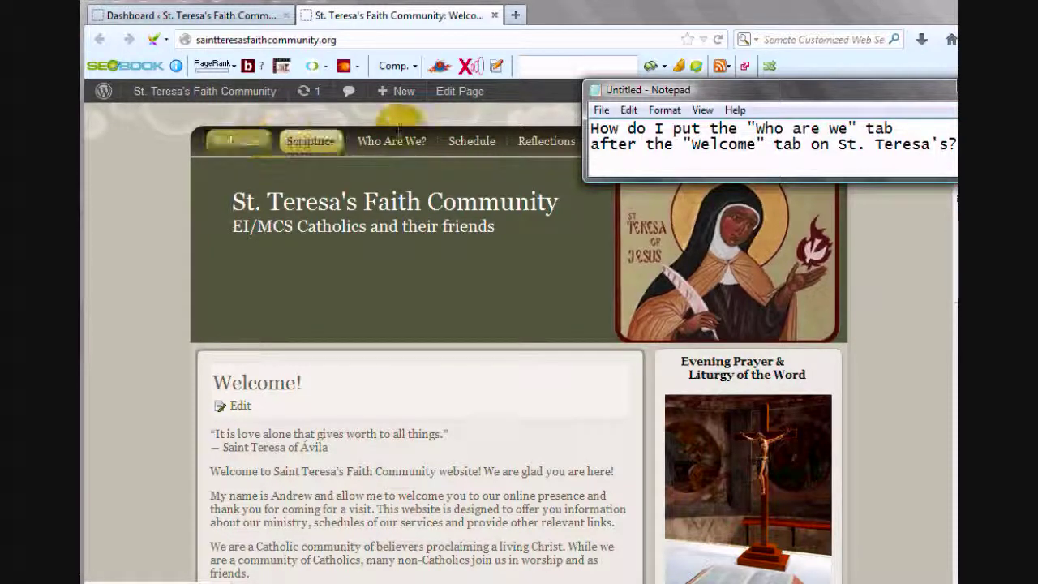
{"action": "mouse_move", "coordinate": [665, 90]}
{"action": "left_mouse_down"}
{"action": "mouse_move", "coordinate": [680, 180]}
{"action": "mouse_move", "coordinate": [672, 104]}
{"action": "left_mouse_up"}
{"action": "left_click", "coordinate": [625, 11]}
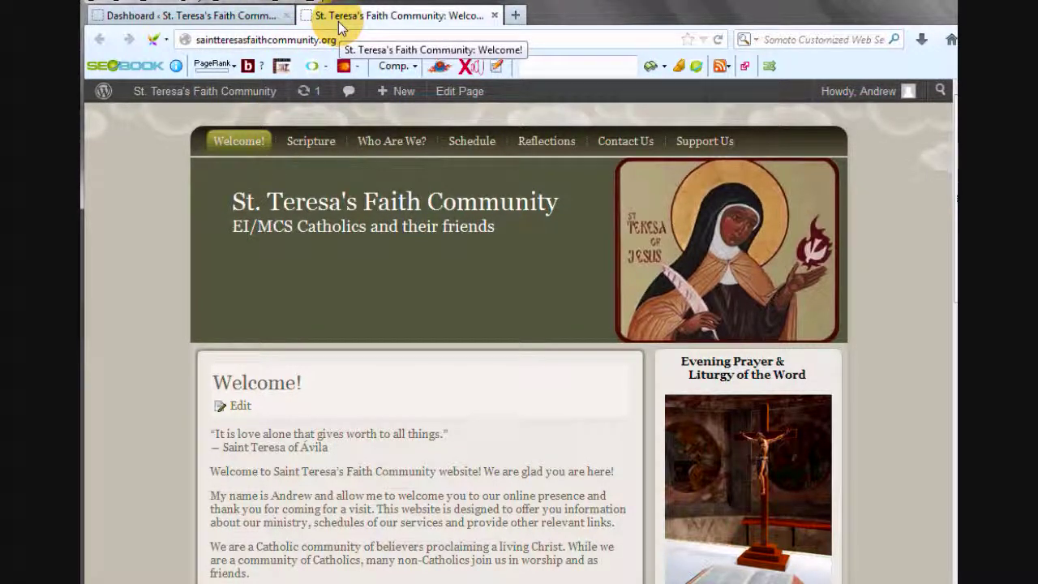
{"action": "left_click", "coordinate": [274, 16]}
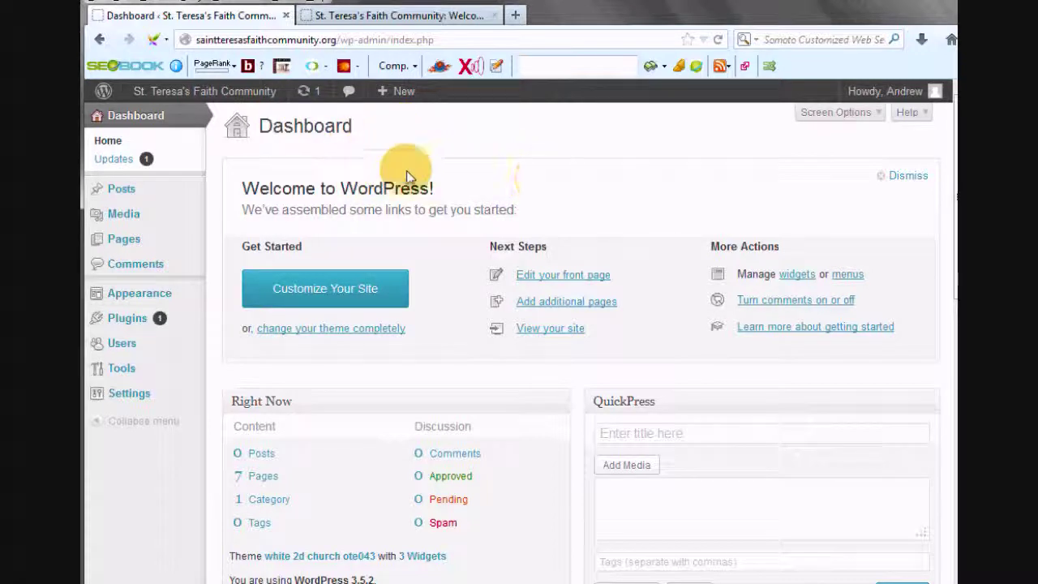
{"action": "mouse_move", "coordinate": [146, 297]}
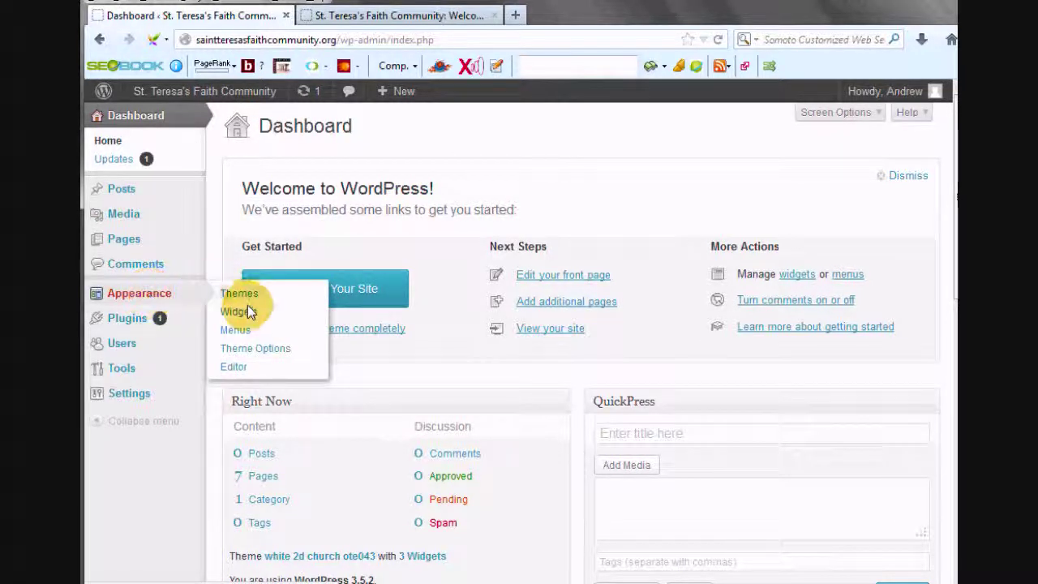
{"action": "left_click", "coordinate": [247, 329]}
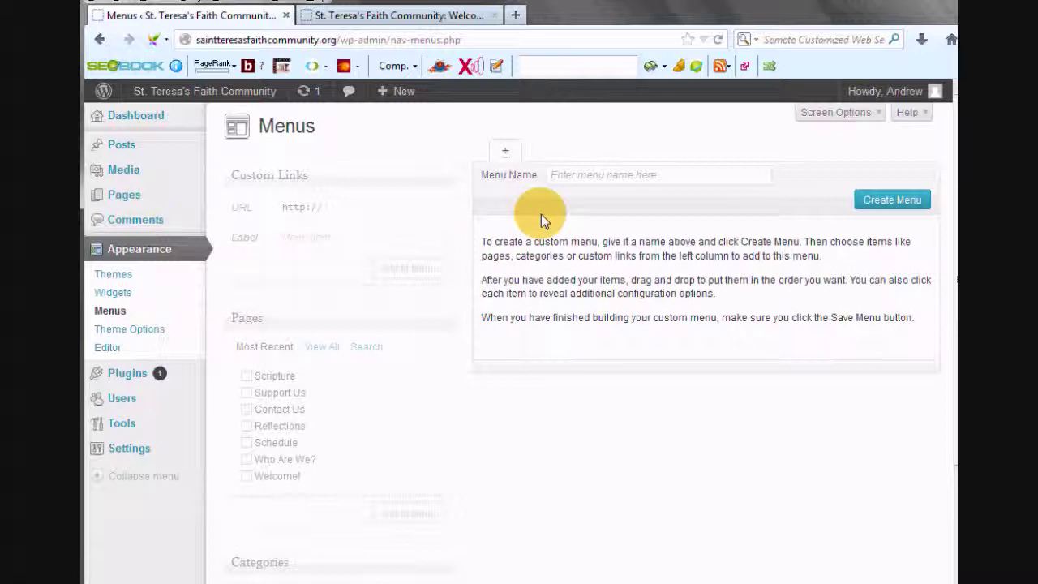
Create a new navigation menu named Custom
{"action": "left_click", "coordinate": [626, 180]}
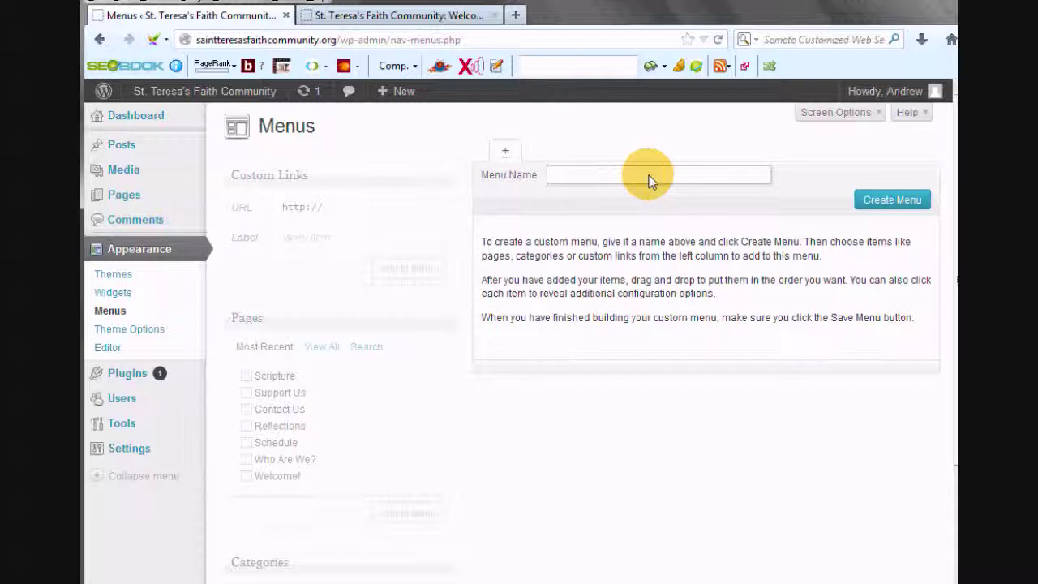
{"action": "type", "text": "Custo"}
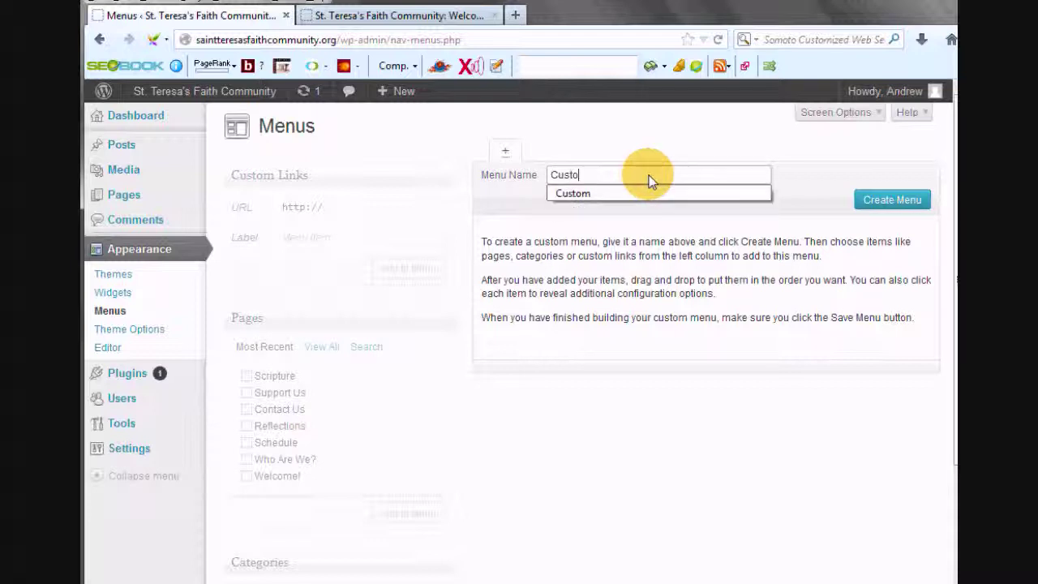
{"action": "type", "text": "m"}
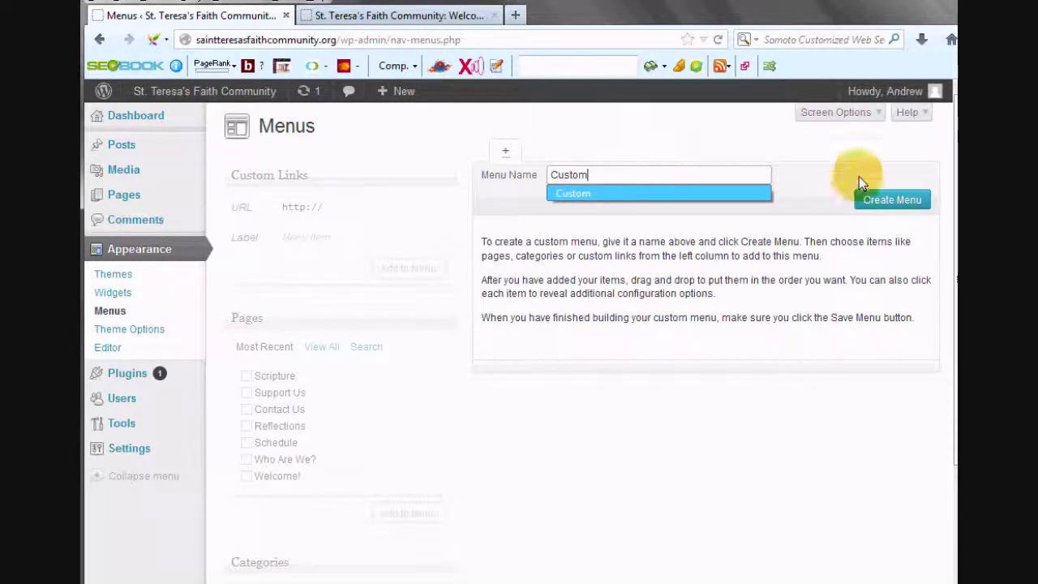
{"action": "left_click", "coordinate": [872, 198]}
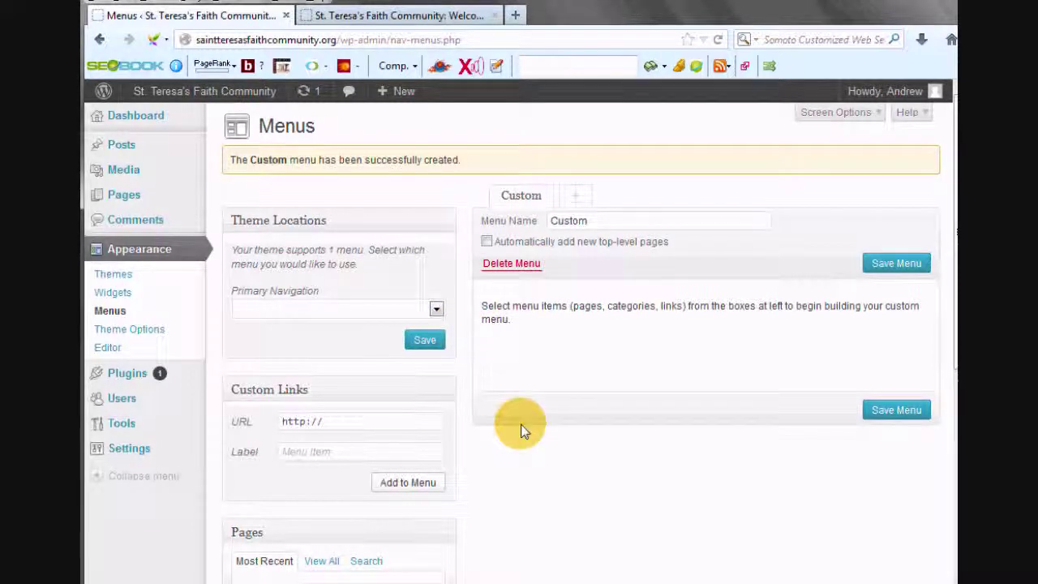
Add all the listed pages, from Scripture to Welcome!, to the Custom menu
{"action": "left_click_drag", "start_coordinate": [953, 247], "coordinate": [952, 325]}
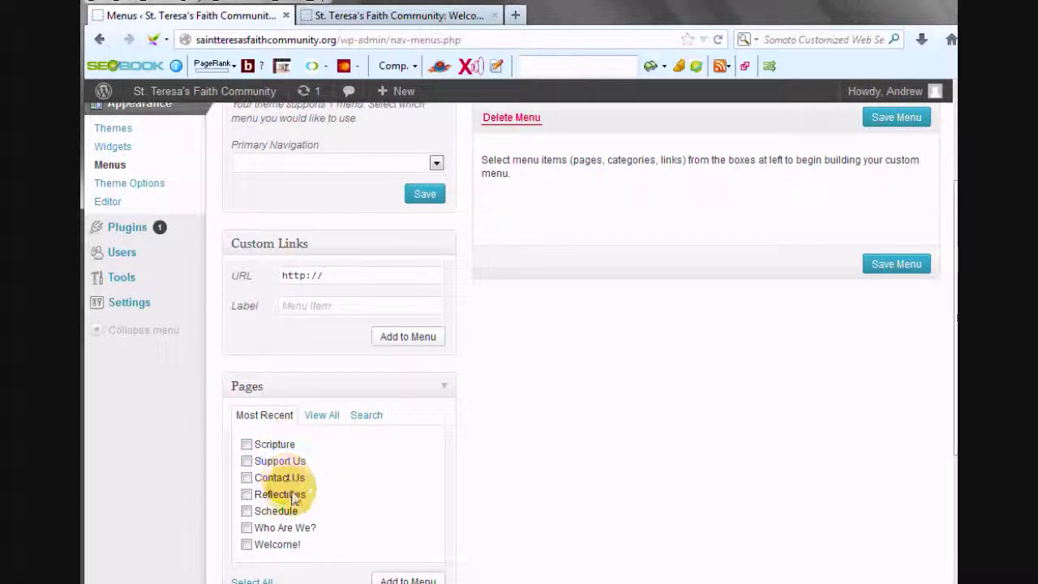
{"action": "left_click", "coordinate": [246, 444]}
{"action": "left_click", "coordinate": [247, 461]}
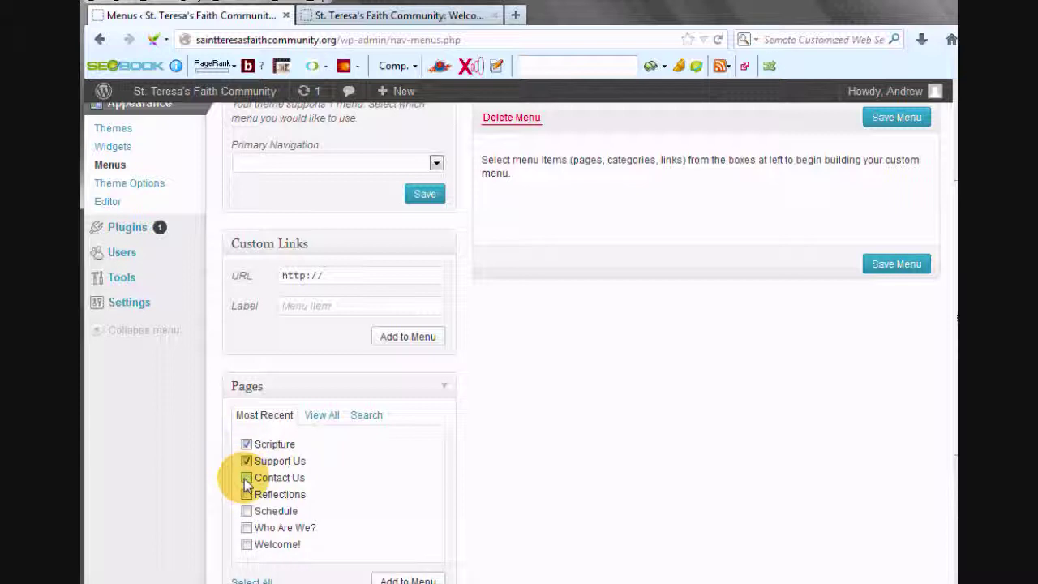
{"action": "left_click", "coordinate": [247, 478]}
{"action": "left_click", "coordinate": [251, 580]}
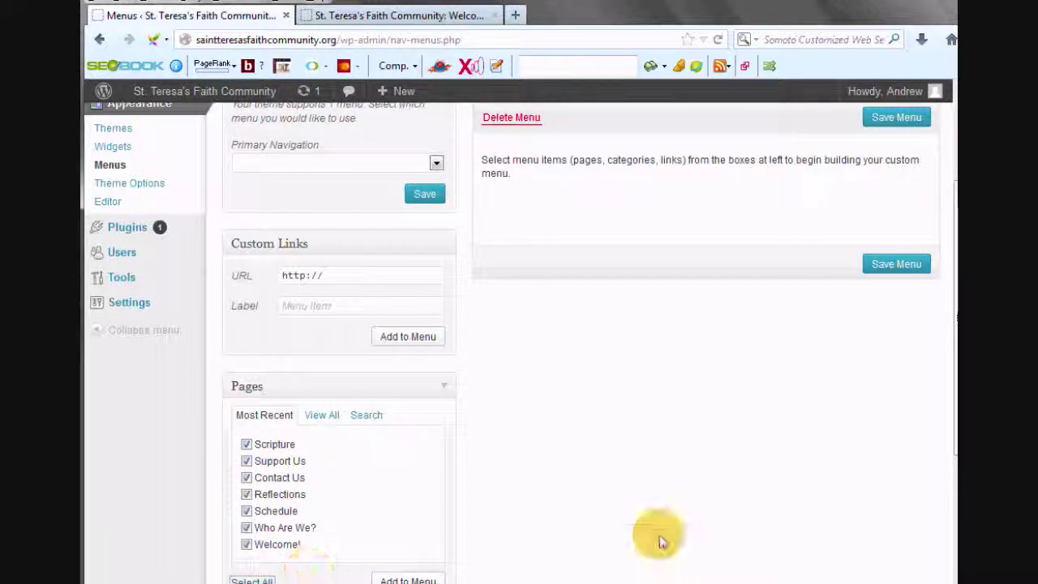
{"action": "scroll", "coordinate": [940, 568], "scroll_direction": "down", "scroll_amount": 2}
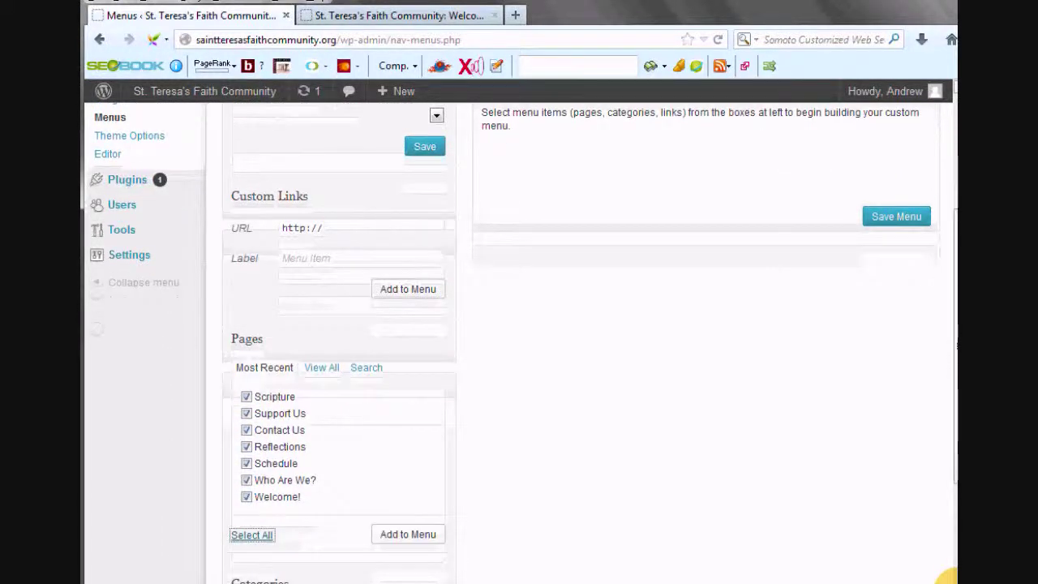
{"action": "left_click", "coordinate": [417, 489]}
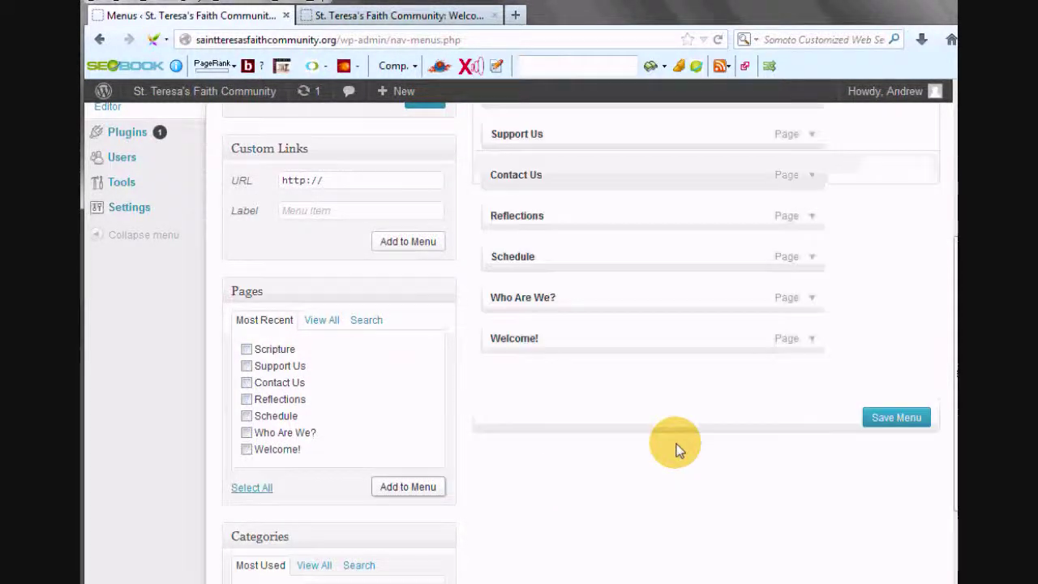
Reorder the Custom menu so Welcome! comes first and Who Are We? sits directly beneath it, ahead of Scripture
{"action": "scroll", "coordinate": [952, 421], "scroll_direction": "up", "scroll_amount": 2}
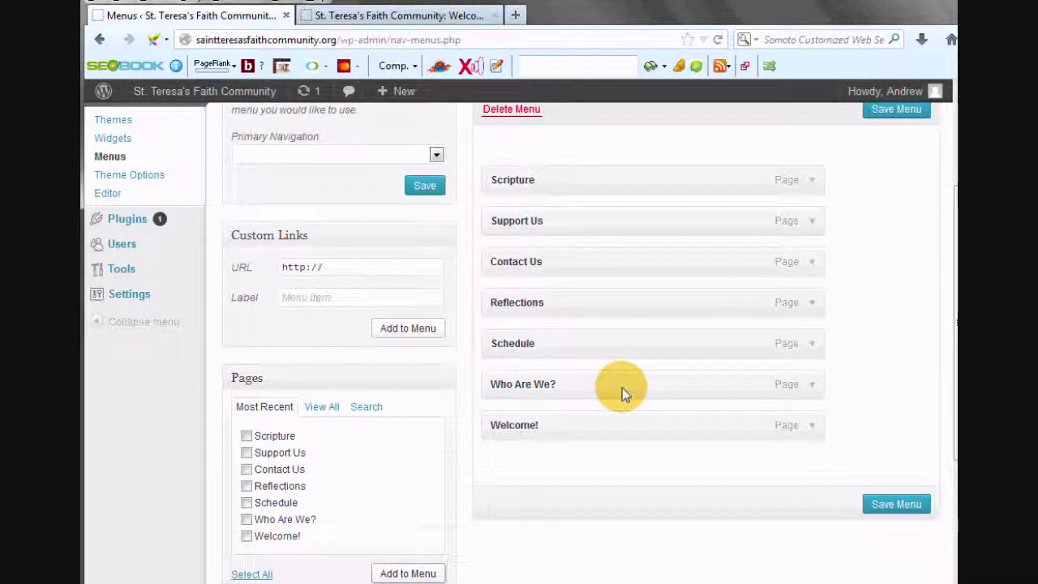
{"action": "left_click_drag", "start_coordinate": [622, 388], "coordinate": [621, 217]}
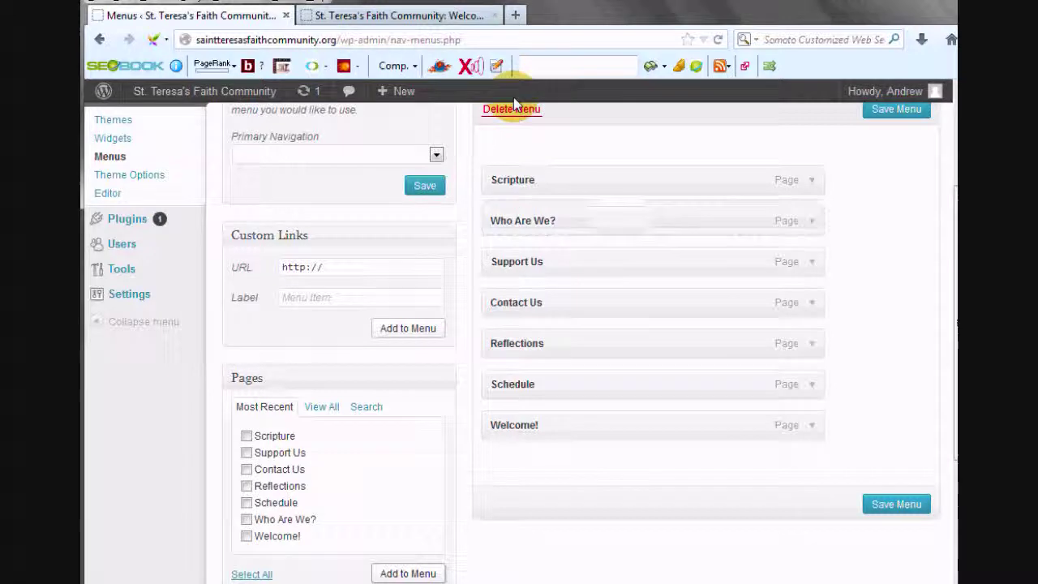
{"action": "left_click", "coordinate": [425, 16]}
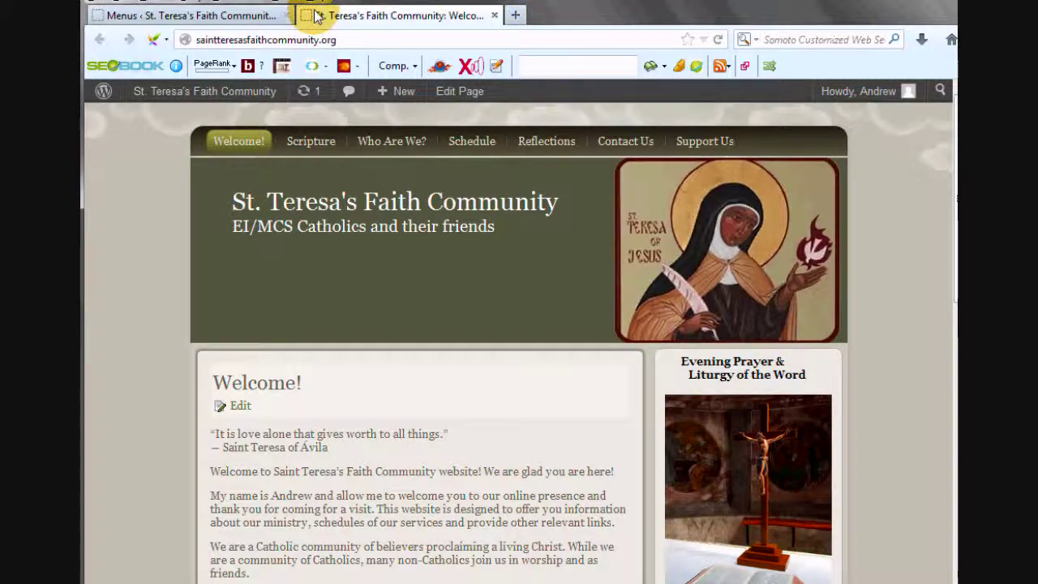
{"action": "left_click", "coordinate": [235, 23]}
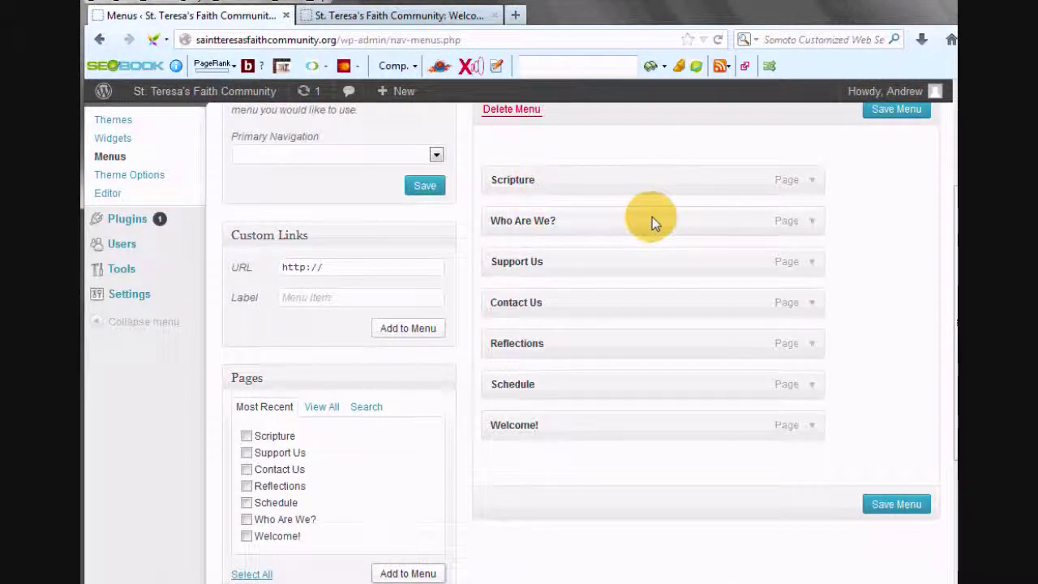
{"action": "left_click_drag", "start_coordinate": [575, 435], "coordinate": [572, 180]}
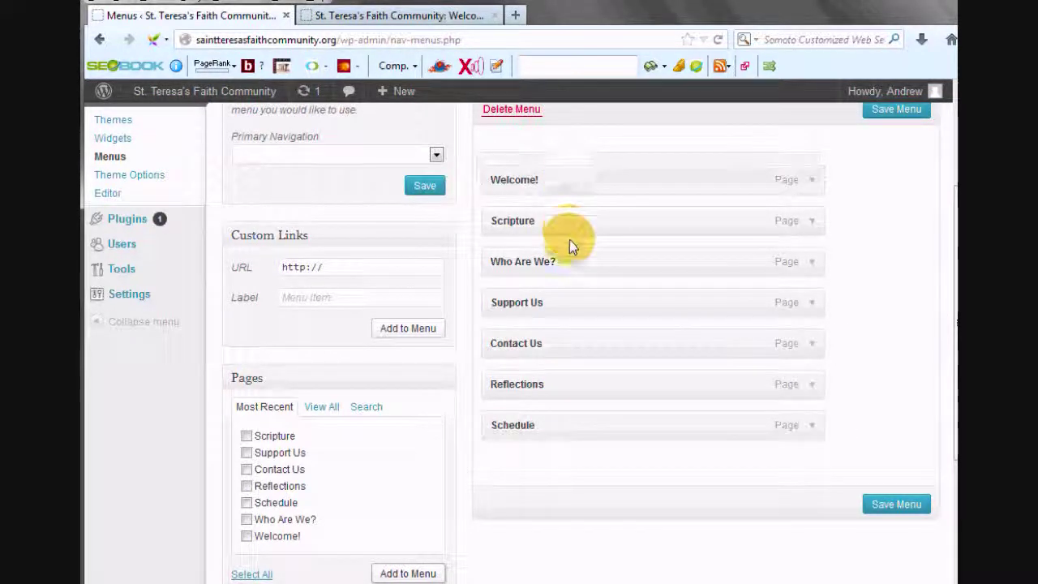
{"action": "left_click_drag", "start_coordinate": [552, 262], "coordinate": [533, 224]}
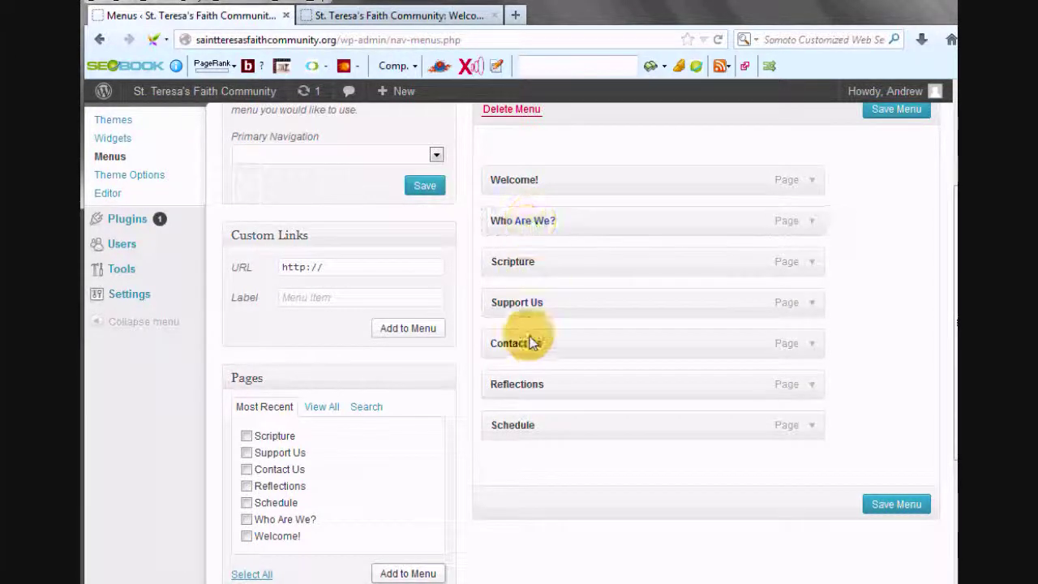
Place Schedule and then Reflections directly below Scripture in the Custom menu, compare with the live site, and save the menu
{"action": "left_click_drag", "start_coordinate": [522, 394], "coordinate": [515, 317]}
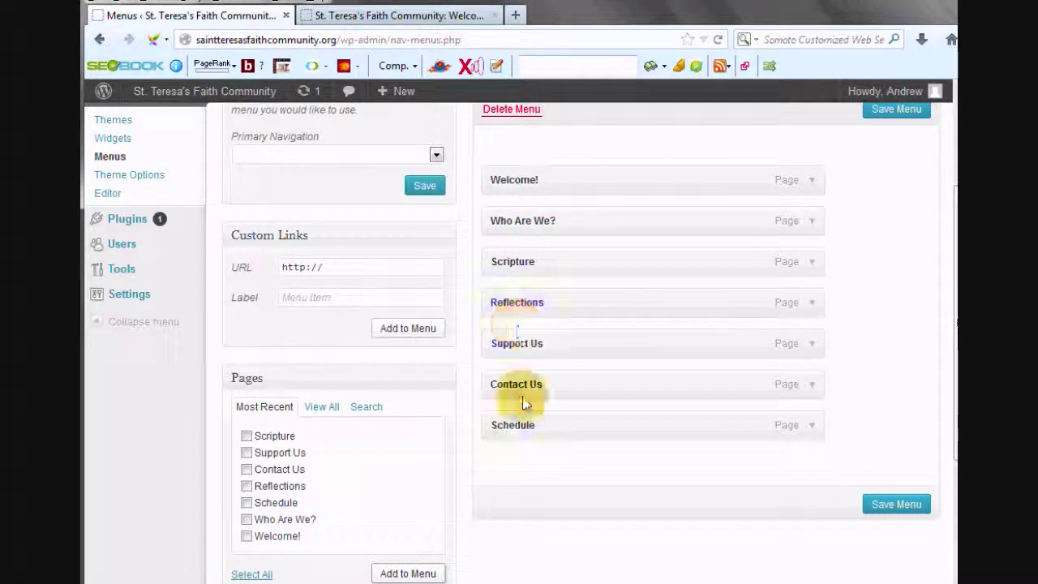
{"action": "left_click_drag", "start_coordinate": [522, 436], "coordinate": [519, 316]}
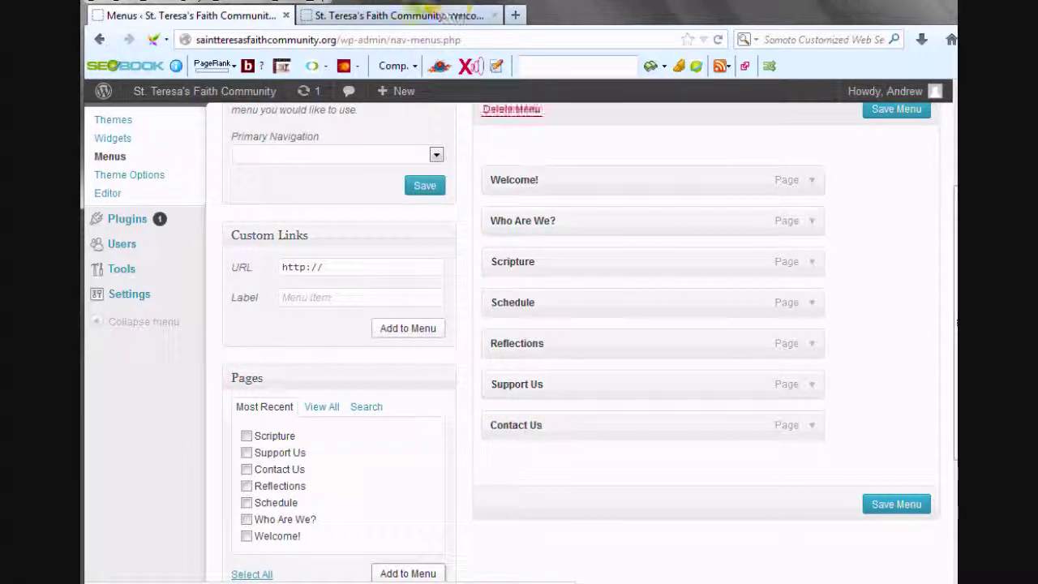
{"action": "left_click", "coordinate": [414, 18]}
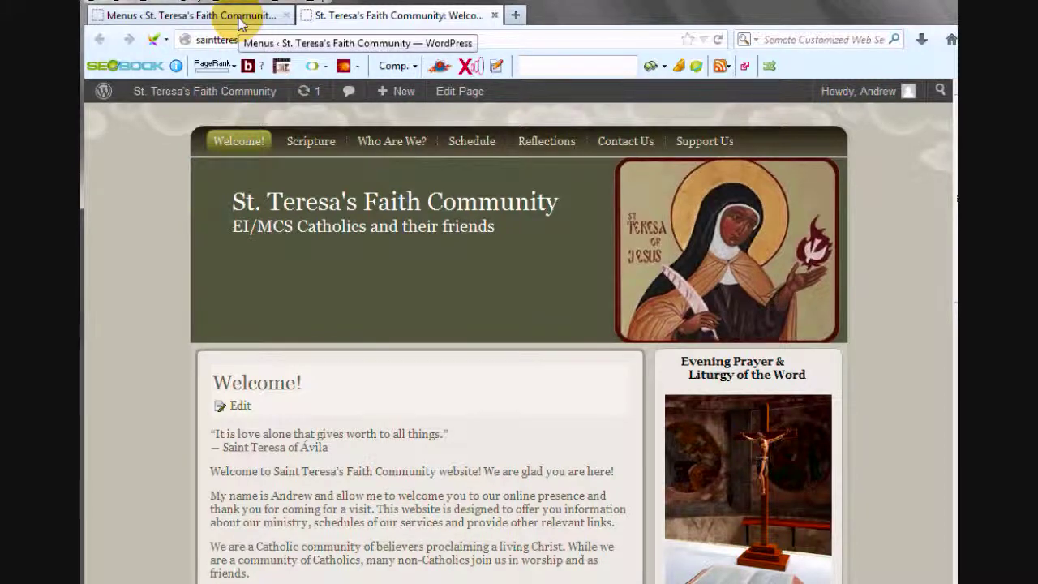
{"action": "left_click", "coordinate": [240, 19]}
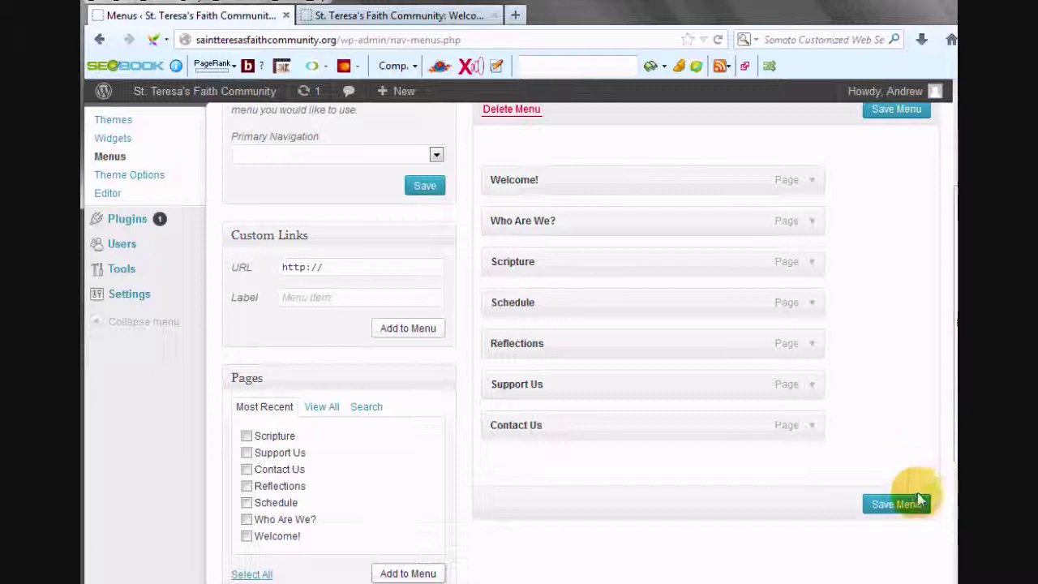
{"action": "left_click", "coordinate": [888, 506]}
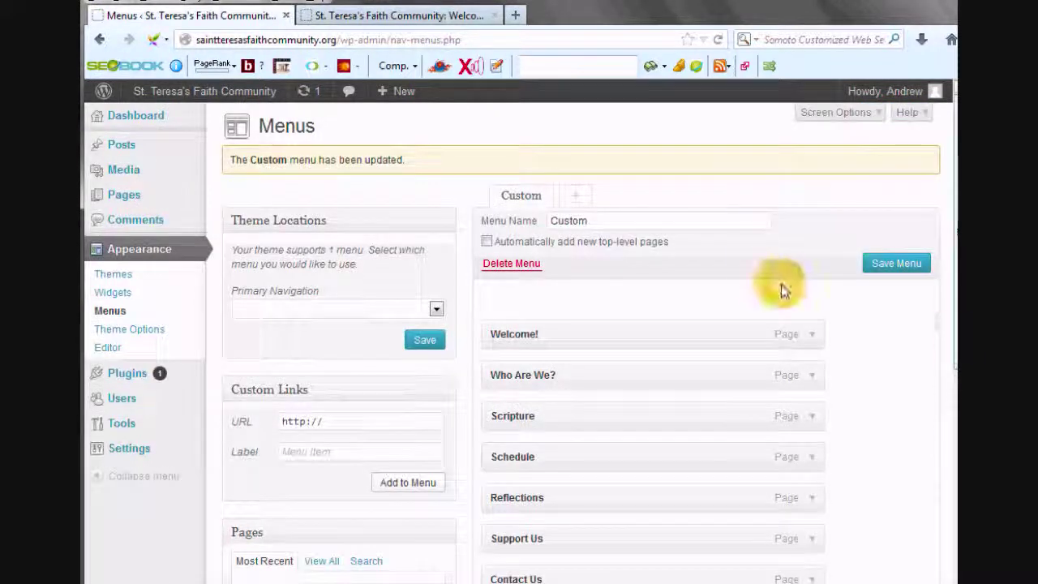
Assign the Custom menu as the theme's Primary Navigation and save the theme location
{"action": "left_click", "coordinate": [436, 309]}
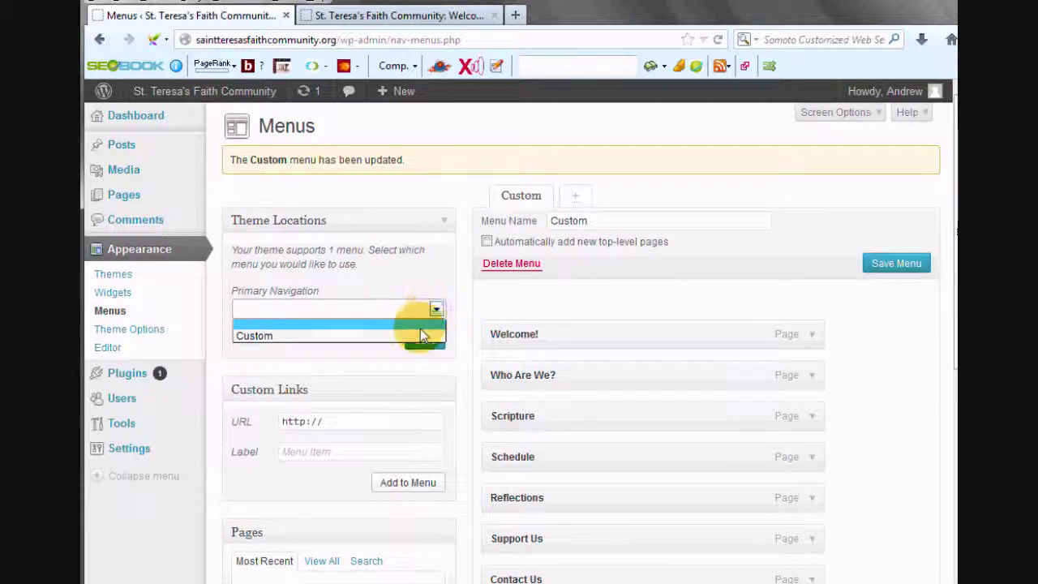
{"action": "left_click", "coordinate": [347, 335]}
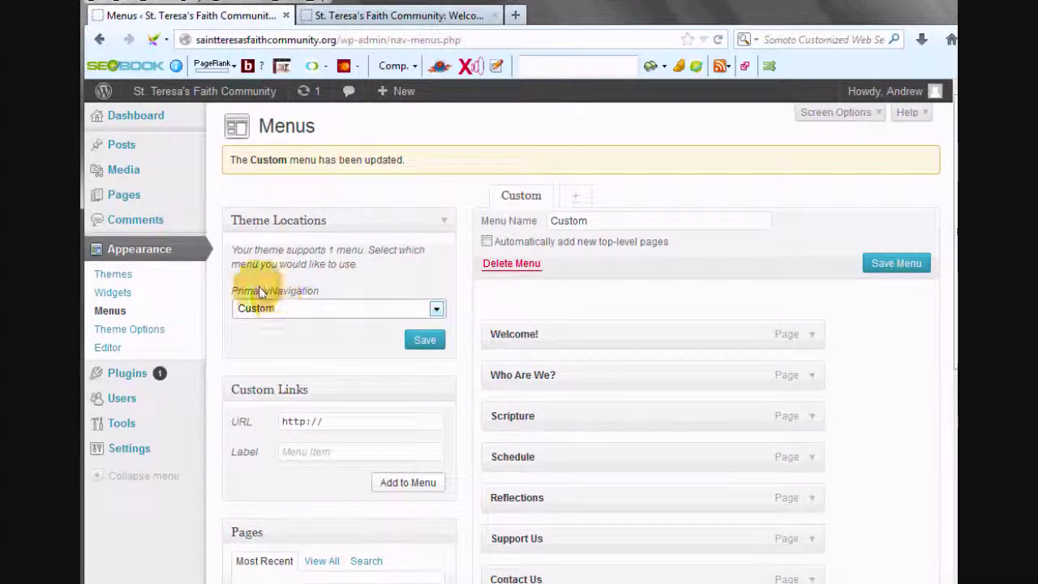
{"action": "left_click", "coordinate": [428, 340]}
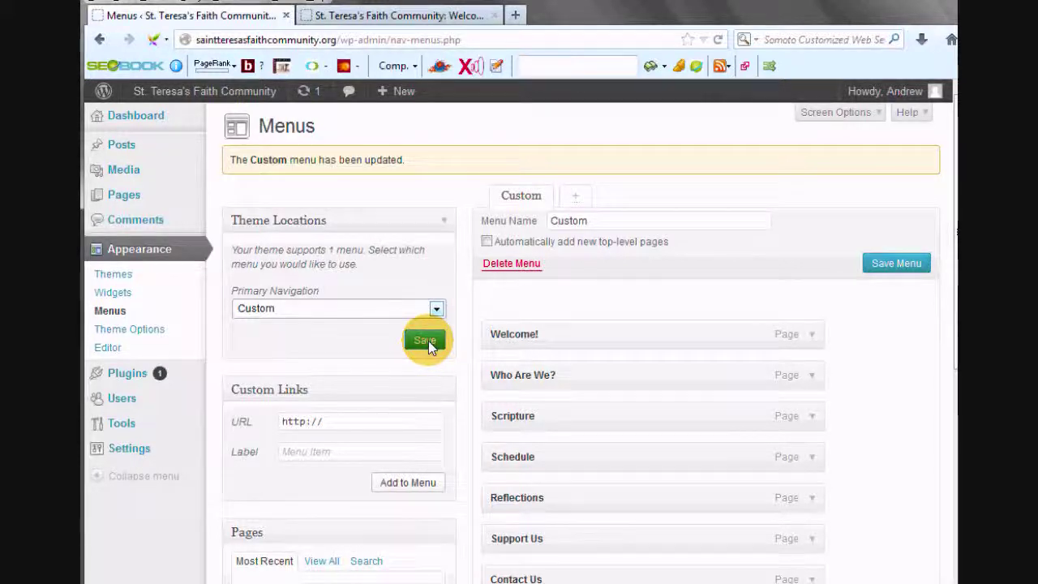
Create a second navigation menu named Custom2
{"action": "left_click", "coordinate": [577, 197]}
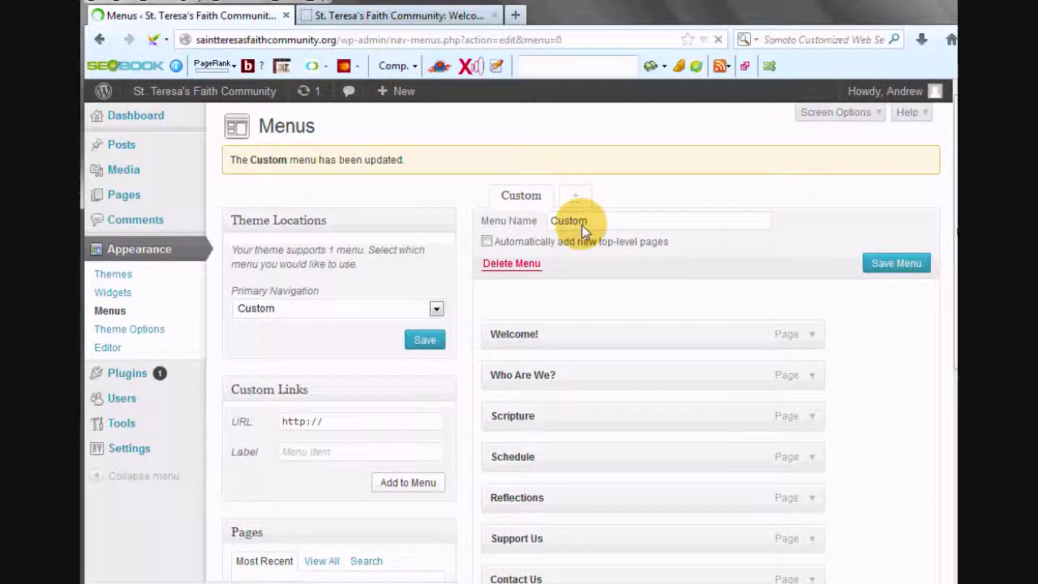
{"action": "left_click", "coordinate": [597, 177]}
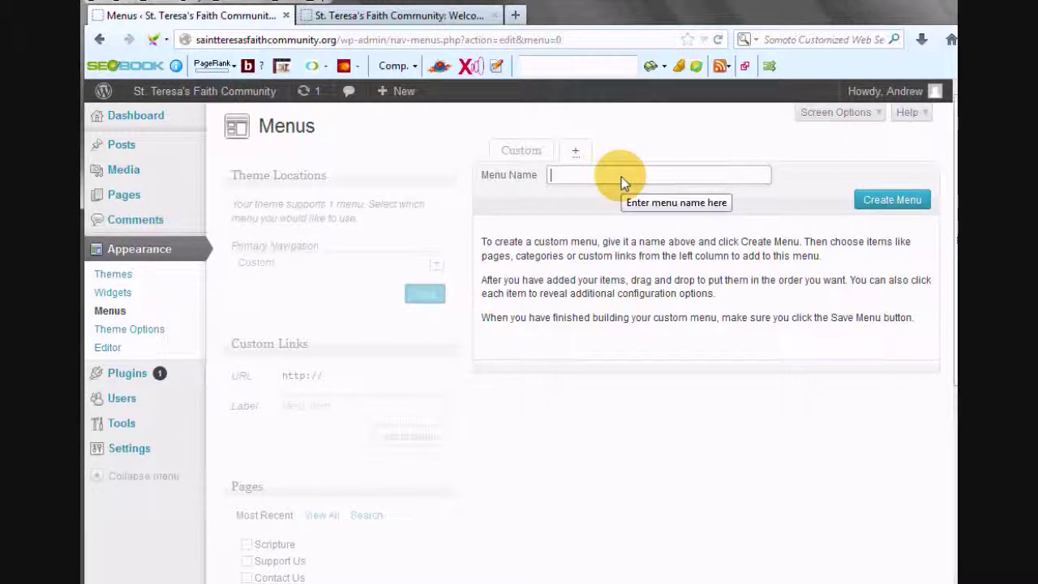
{"action": "type", "text": "Custom"}
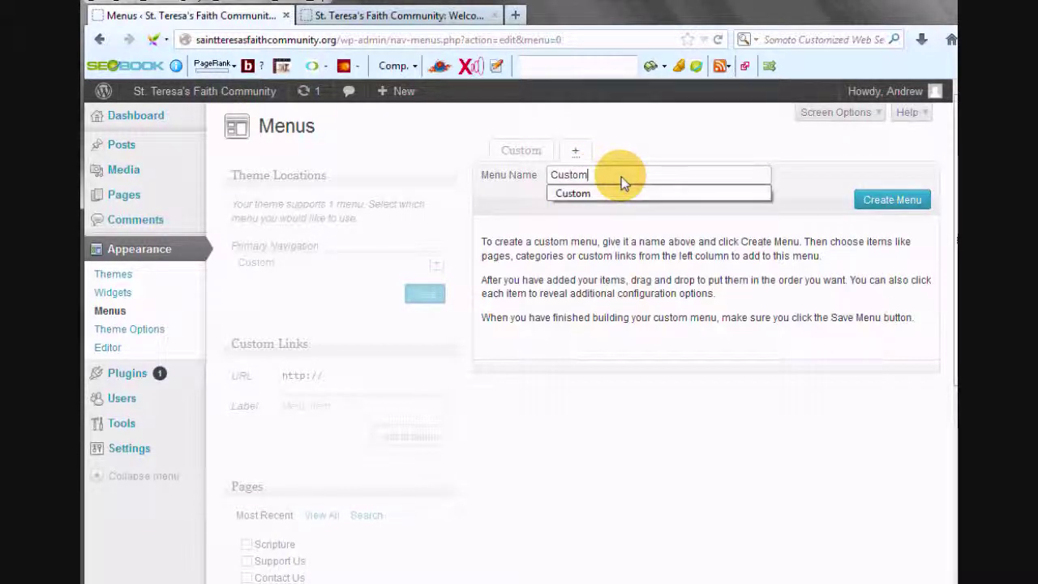
{"action": "type", "text": "2"}
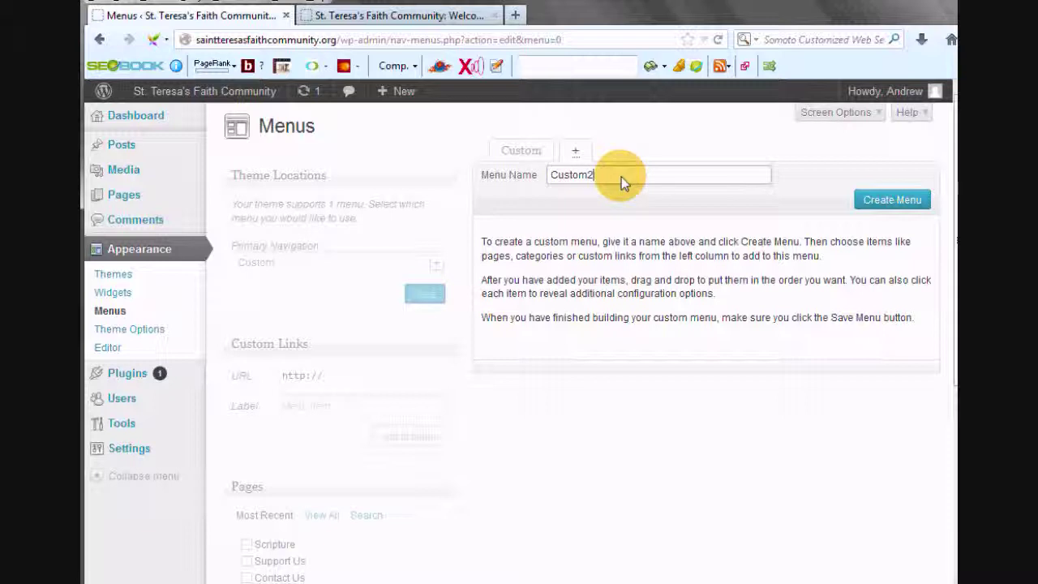
{"action": "left_click", "coordinate": [868, 201]}
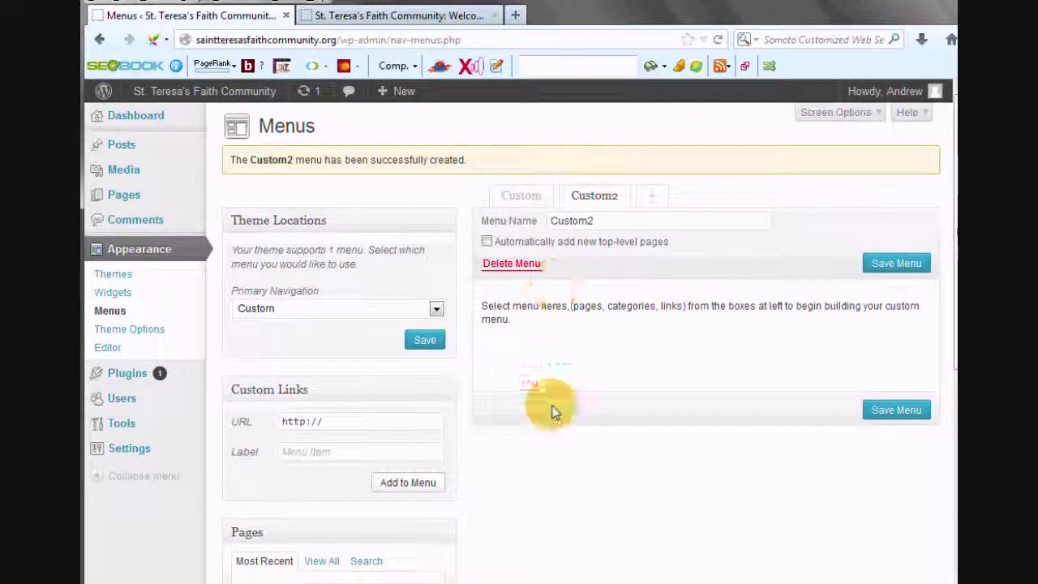
Add all the listed pages to the Custom2 menu
{"action": "left_click_drag", "start_coordinate": [952, 275], "coordinate": [952, 454]}
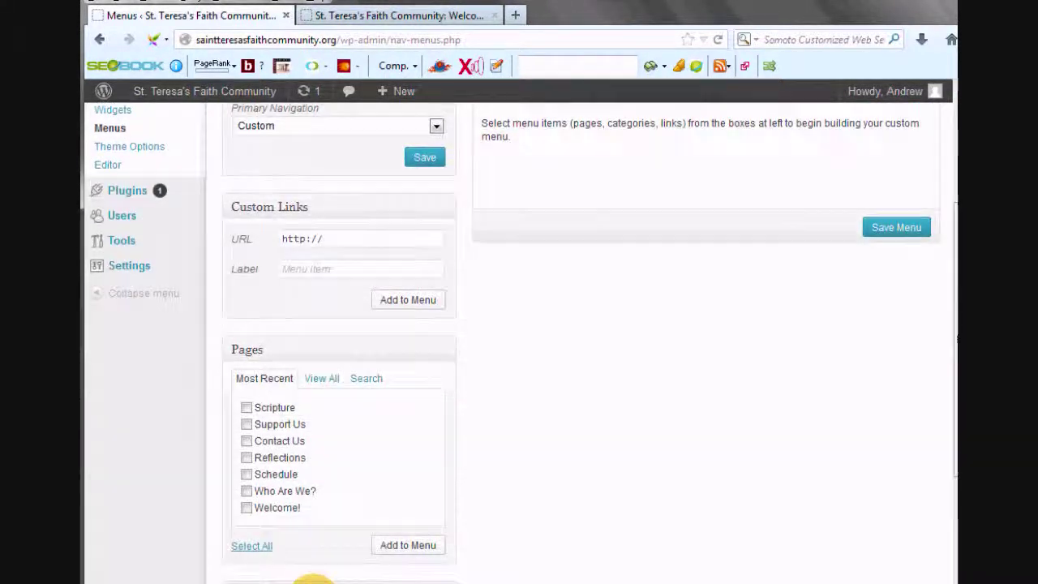
{"action": "left_click", "coordinate": [258, 546]}
{"action": "left_click", "coordinate": [394, 548]}
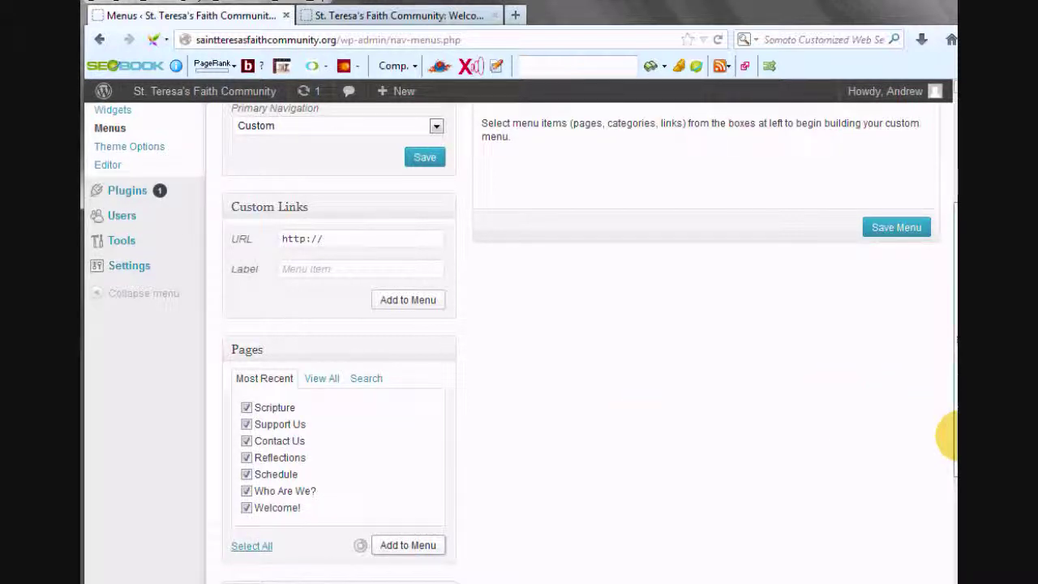
Arrange the Custom2 items in the order Welcome!, Who Are We?, Scripture, Schedule, Reflections, Contact Us, Support Us
{"action": "left_click_drag", "start_coordinate": [949, 432], "coordinate": [950, 382]}
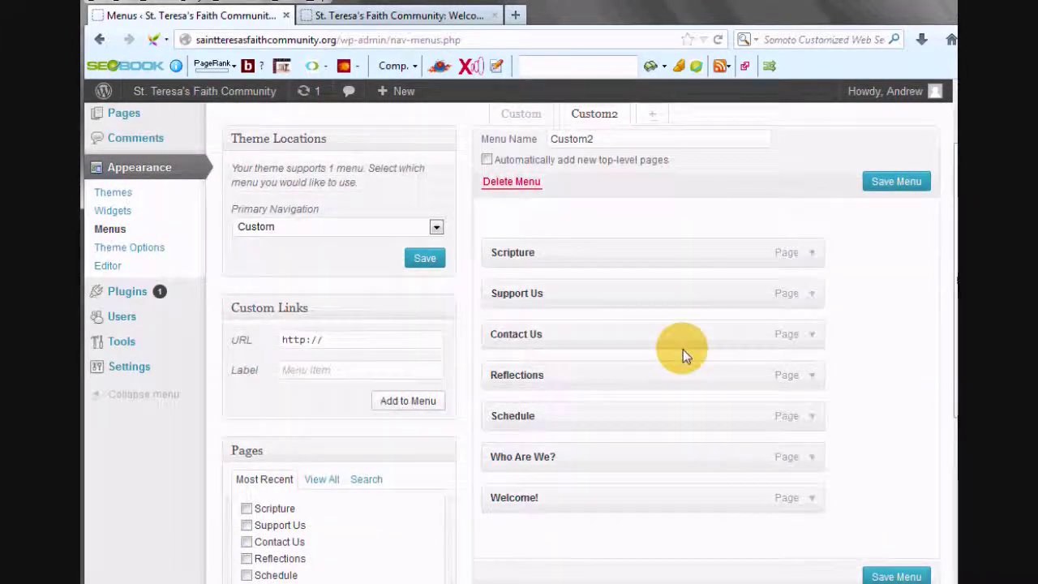
{"action": "left_click_drag", "start_coordinate": [643, 501], "coordinate": [638, 246]}
{"action": "left_click_drag", "start_coordinate": [609, 498], "coordinate": [605, 291]}
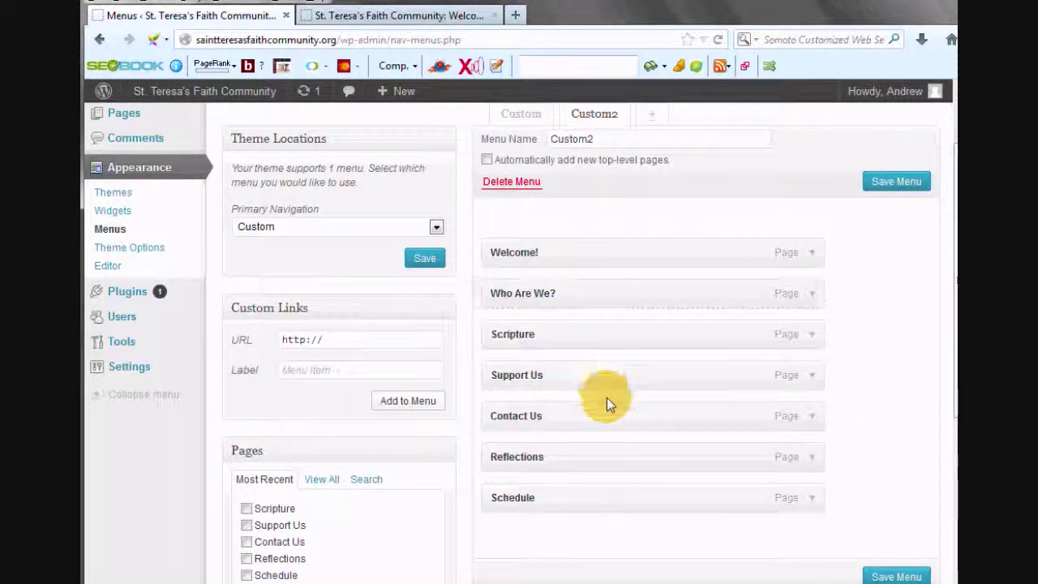
{"action": "left_click_drag", "start_coordinate": [608, 462], "coordinate": [603, 373]}
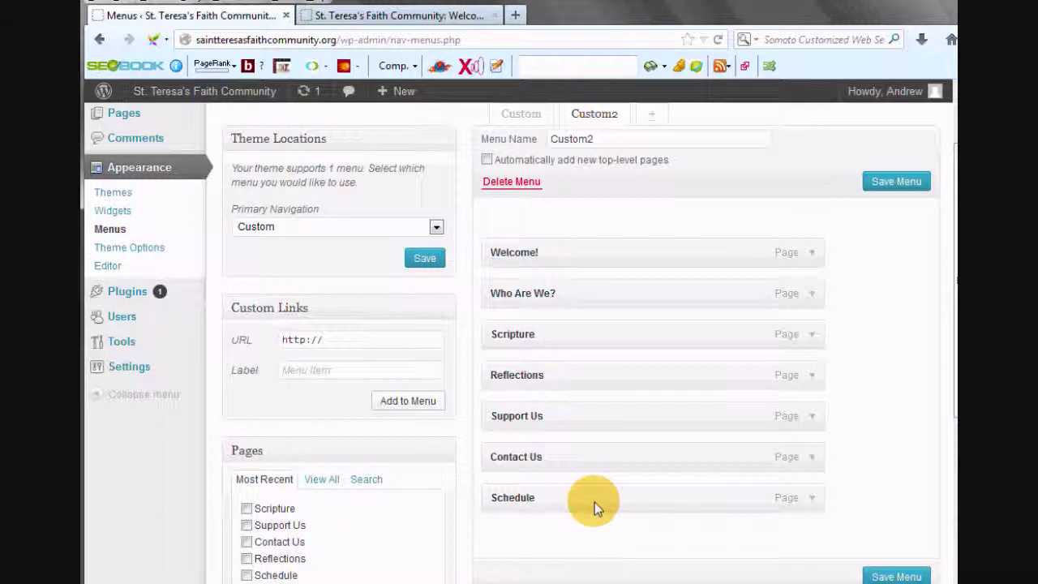
{"action": "left_click_drag", "start_coordinate": [594, 502], "coordinate": [569, 371]}
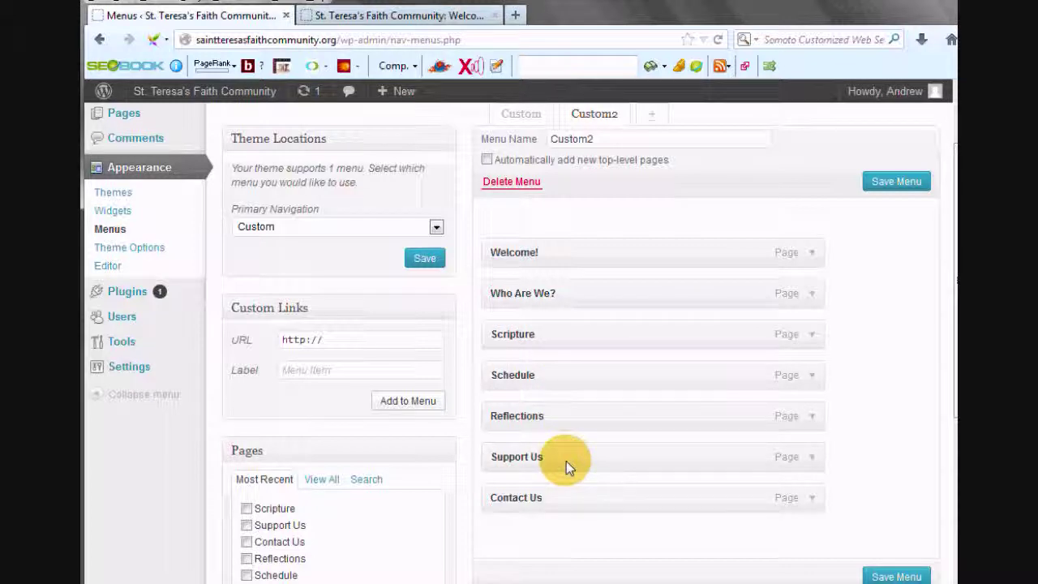
{"action": "left_click_drag", "start_coordinate": [566, 461], "coordinate": [566, 502]}
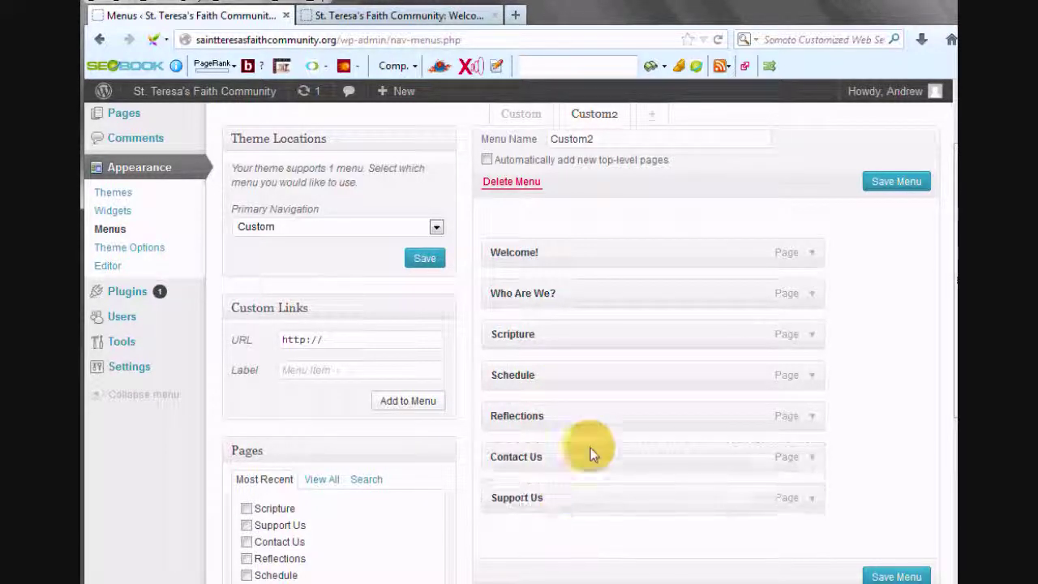
Compare the Custom2 order with the live site's navigation bar and save the Custom2 menu
{"action": "left_click", "coordinate": [376, 16]}
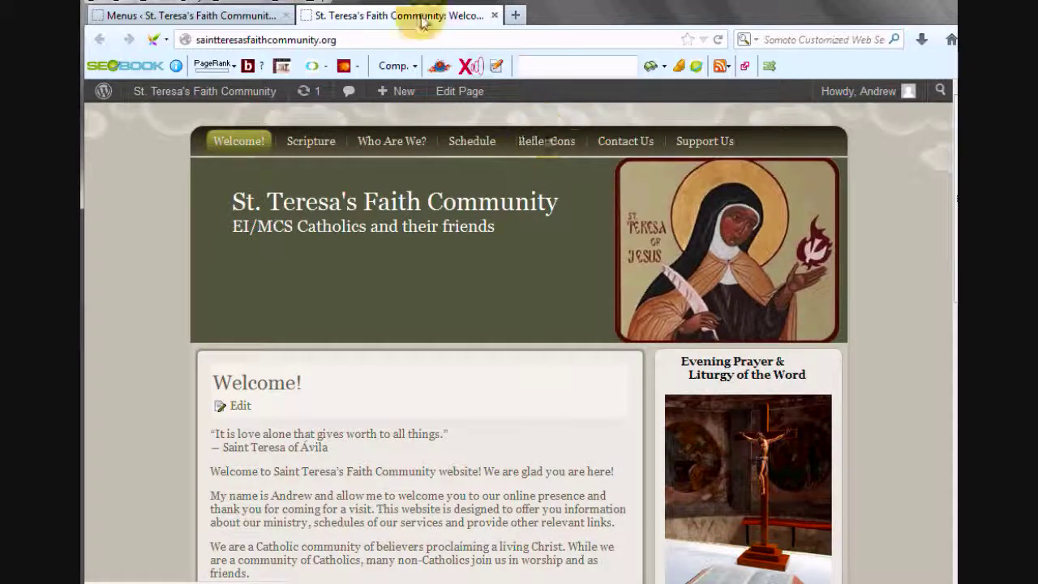
{"action": "left_click", "coordinate": [224, 24]}
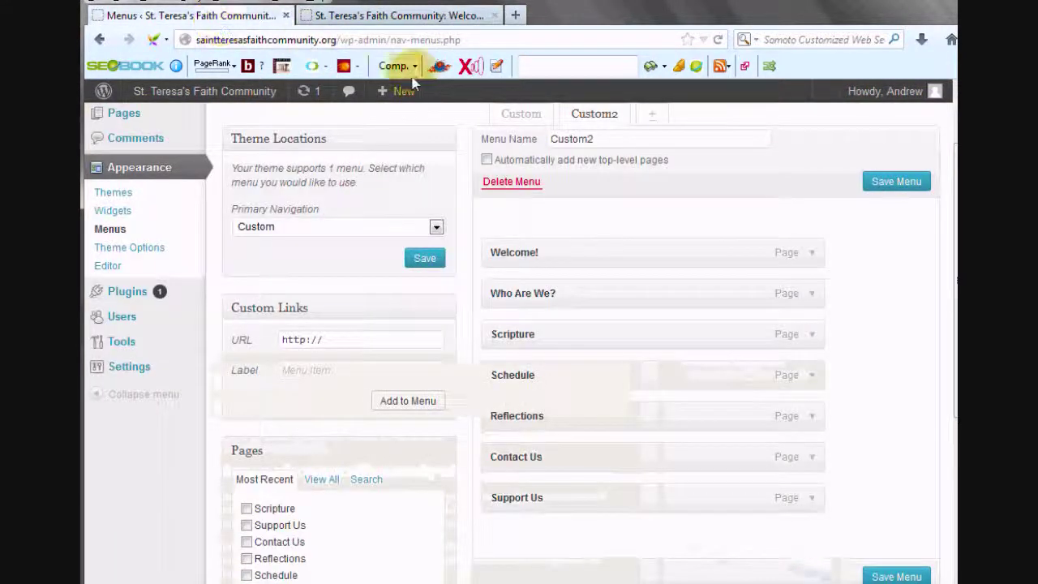
{"action": "left_click", "coordinate": [896, 576]}
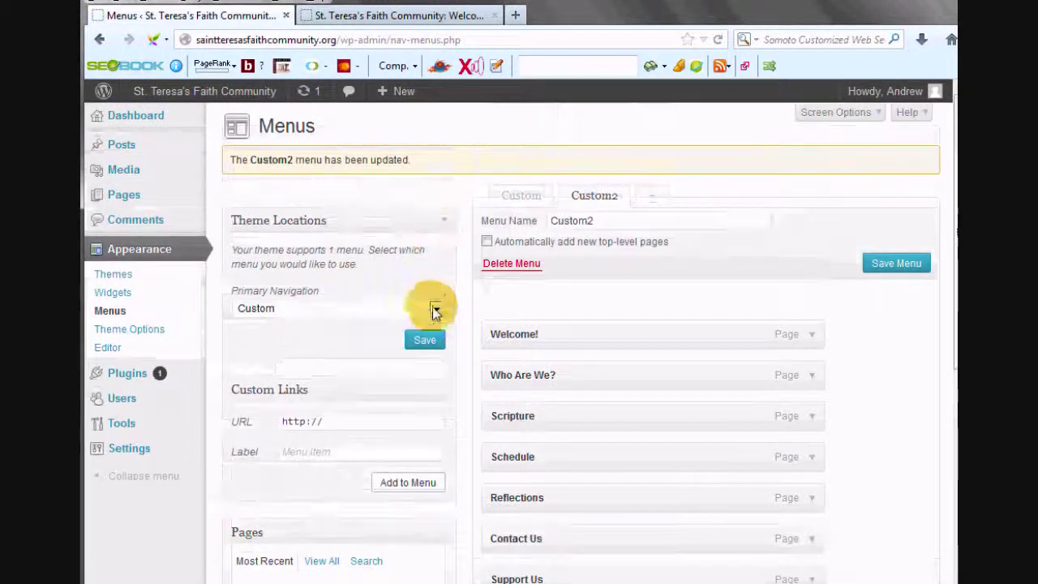
Review which menus can be assigned to Primary Navigation and look over the Custom2 item order
{"action": "left_click", "coordinate": [436, 310]}
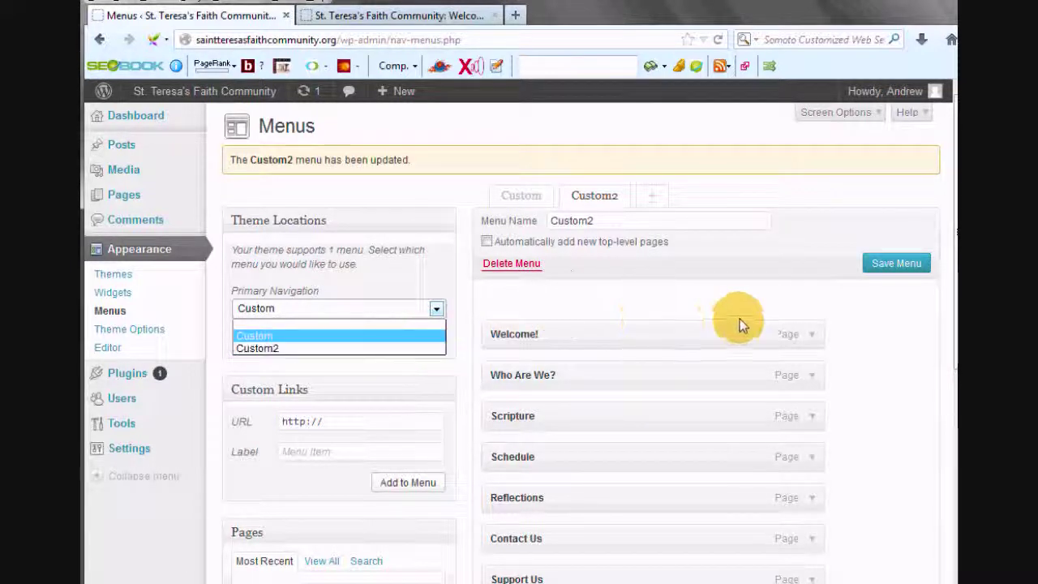
{"action": "left_click", "coordinate": [402, 292]}
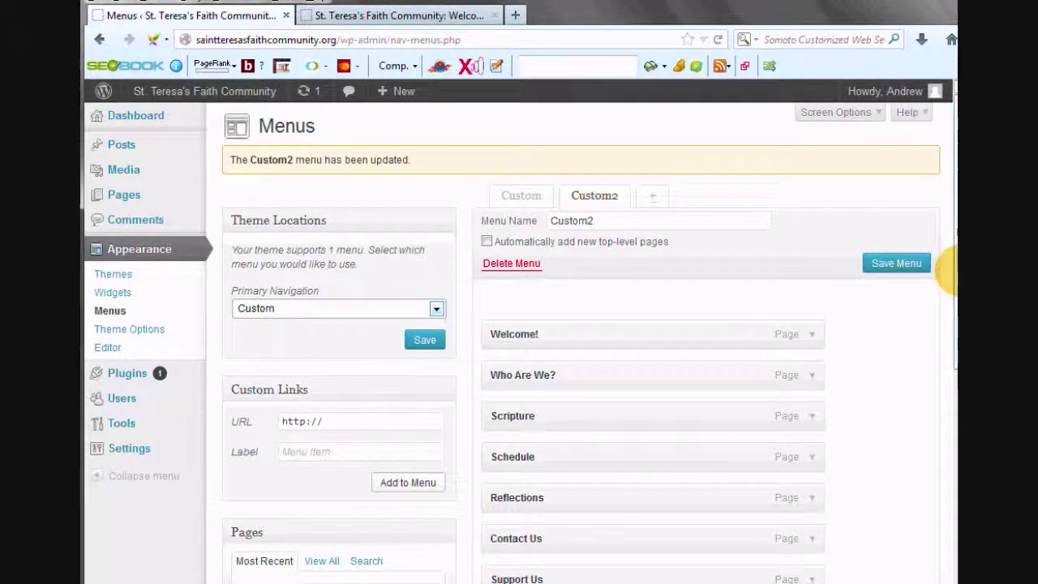
{"action": "scroll", "coordinate": [951, 275], "scroll_direction": "down", "scroll_amount": 1}
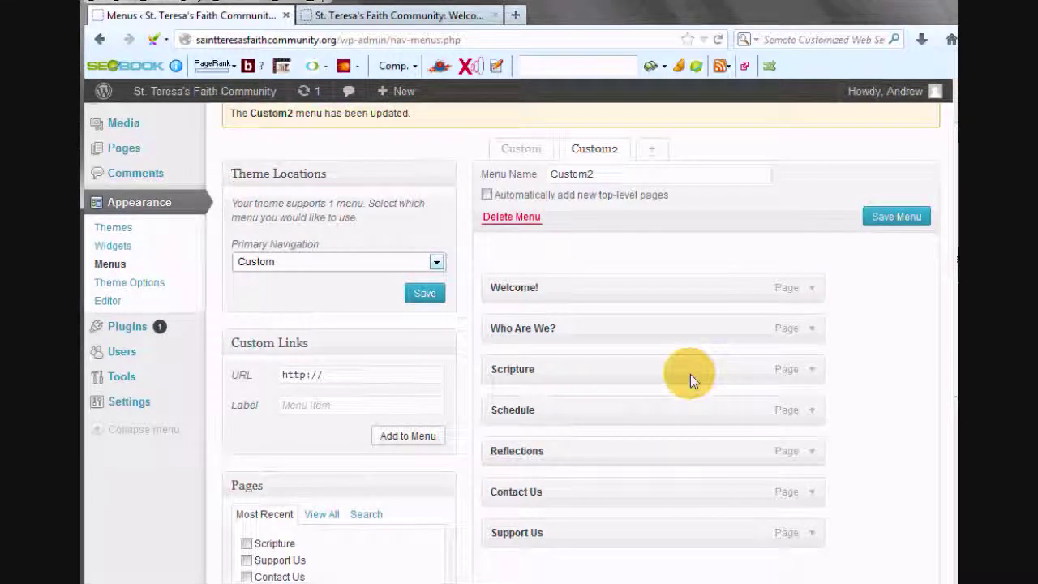
Reload the live St. Teresa's Faith Community site and examine the order of its navigation tabs
{"action": "left_click", "coordinate": [458, 15]}
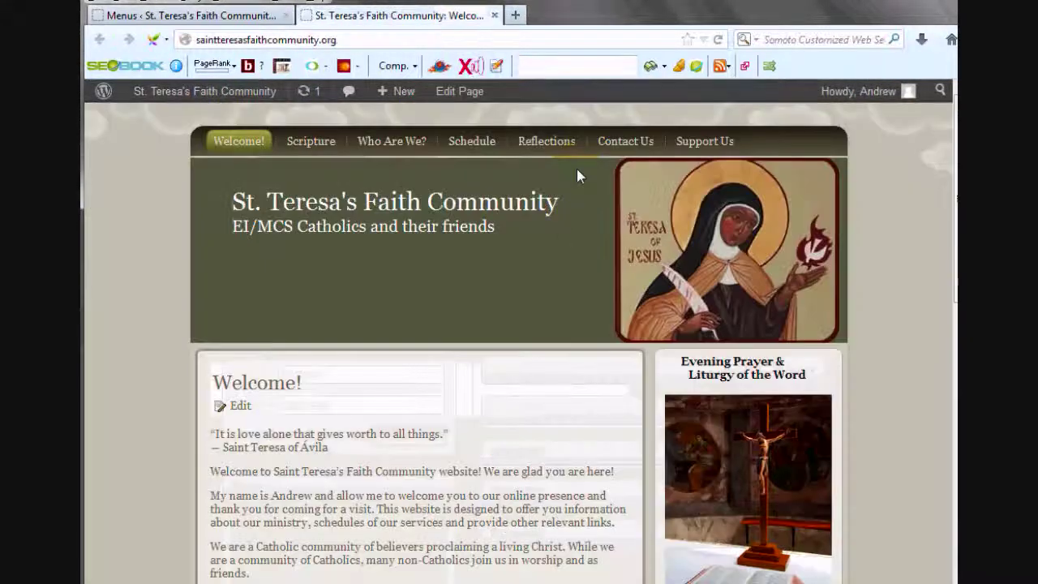
{"action": "right_click", "coordinate": [876, 267]}
{"action": "left_click", "coordinate": [906, 318]}
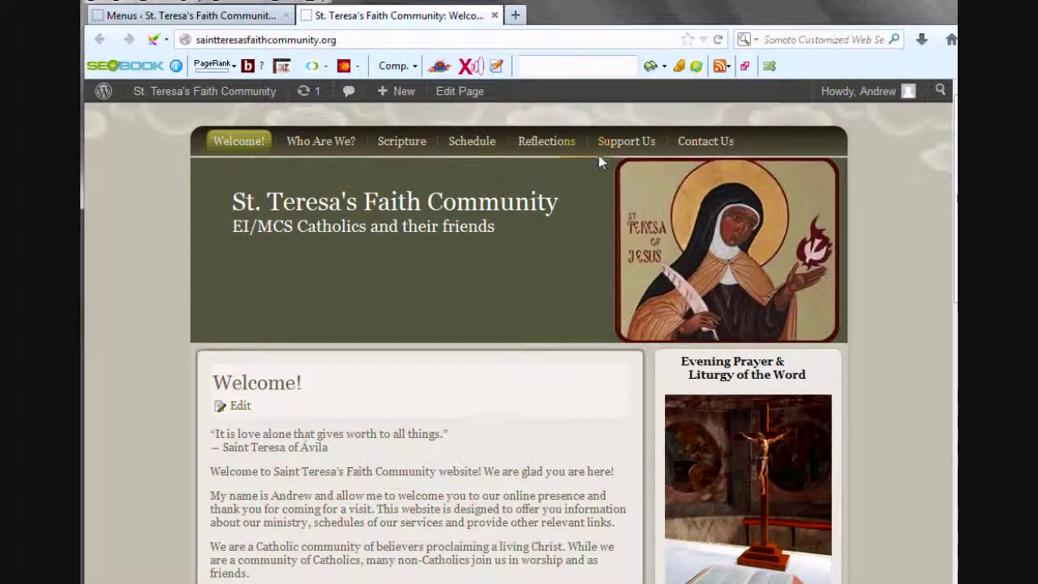
{"action": "scroll", "coordinate": [947, 178], "scroll_direction": "down", "scroll_amount": 1}
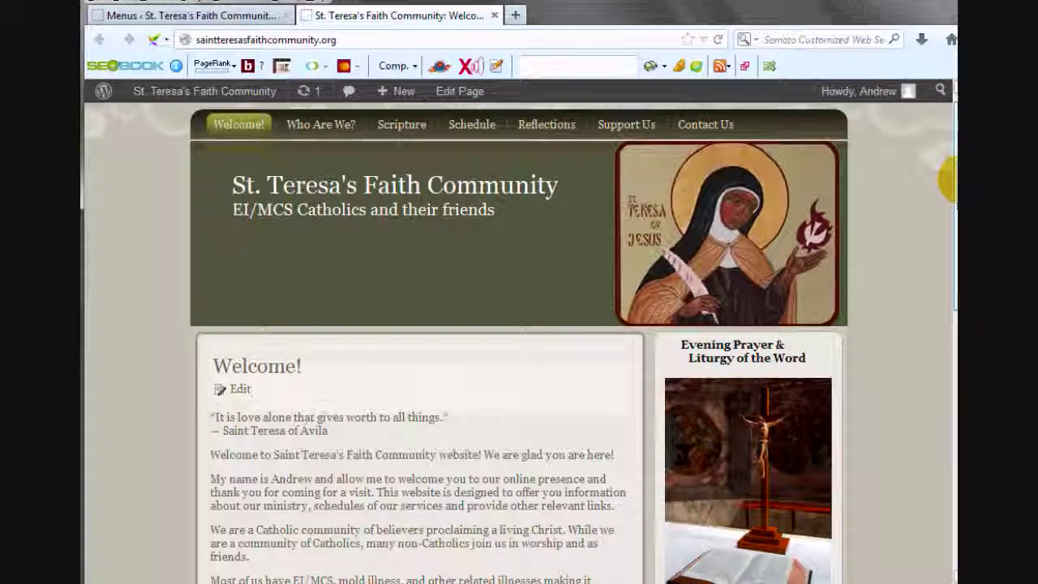
{"action": "scroll", "coordinate": [947, 179], "scroll_direction": "up", "scroll_amount": 1}
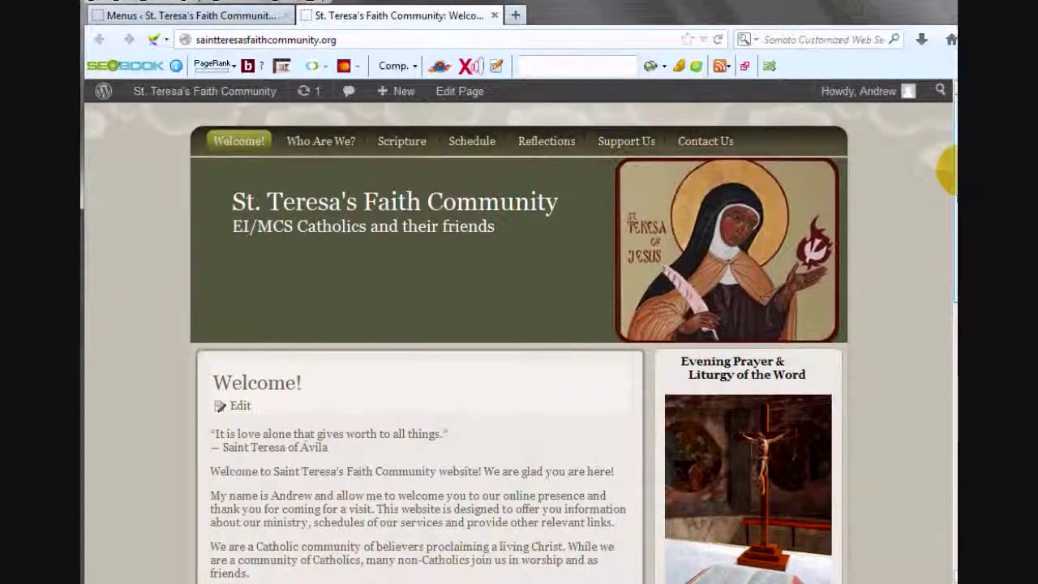
Check Scripture's nesting in the Custom menu, reload the live site and reveal the submenu under Who Are We?
{"action": "left_click", "coordinate": [253, 17]}
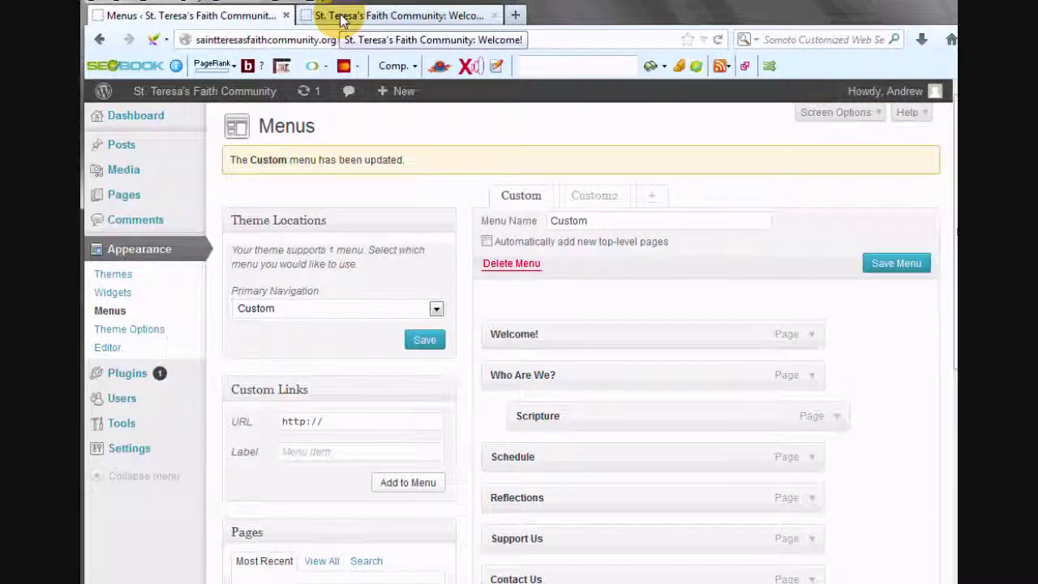
{"action": "left_click", "coordinate": [340, 16]}
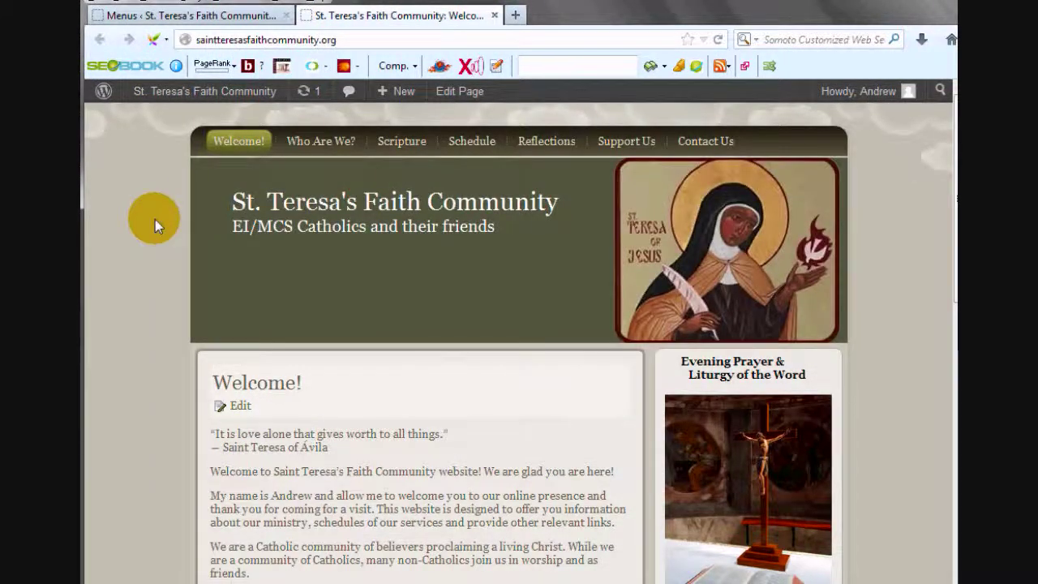
{"action": "right_click", "coordinate": [154, 220]}
{"action": "left_click", "coordinate": [180, 270]}
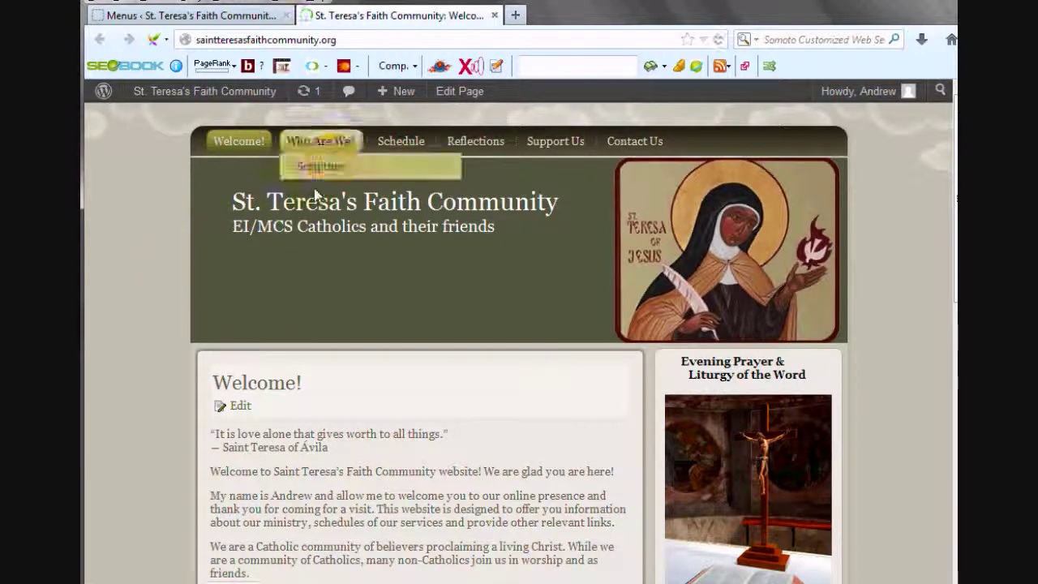
{"action": "mouse_move", "coordinate": [321, 146]}
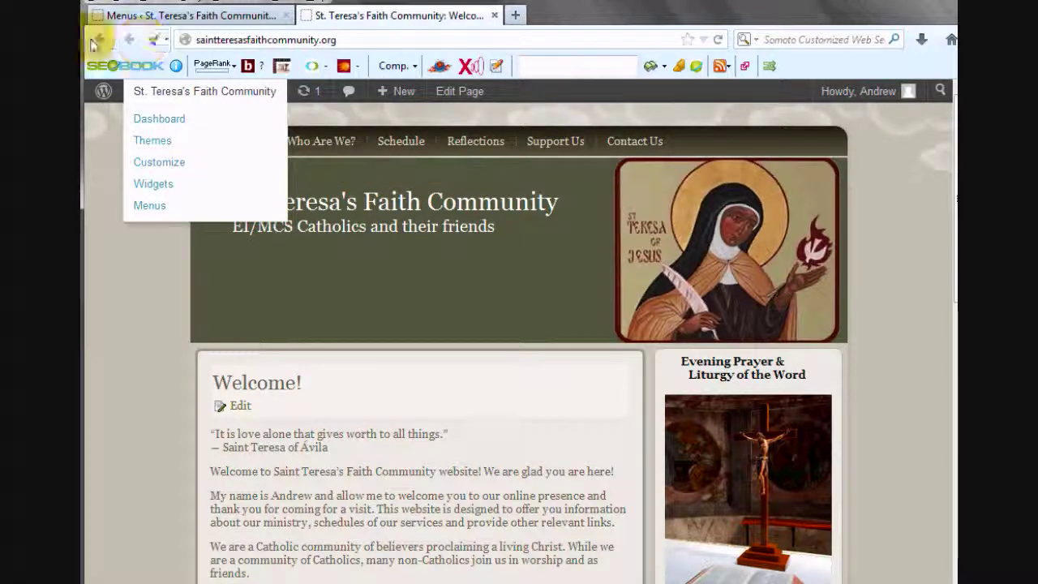
Move Scripture out from under Who Are We? back to the top level of the Custom menu and save the menu
{"action": "left_click", "coordinate": [239, 14]}
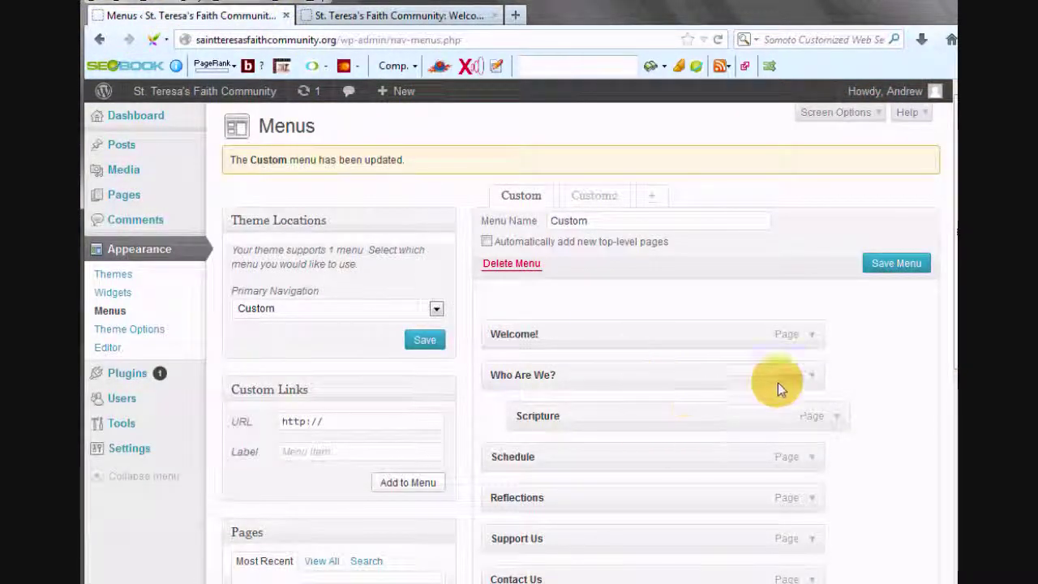
{"action": "scroll", "coordinate": [950, 320], "scroll_direction": "down", "scroll_amount": 2}
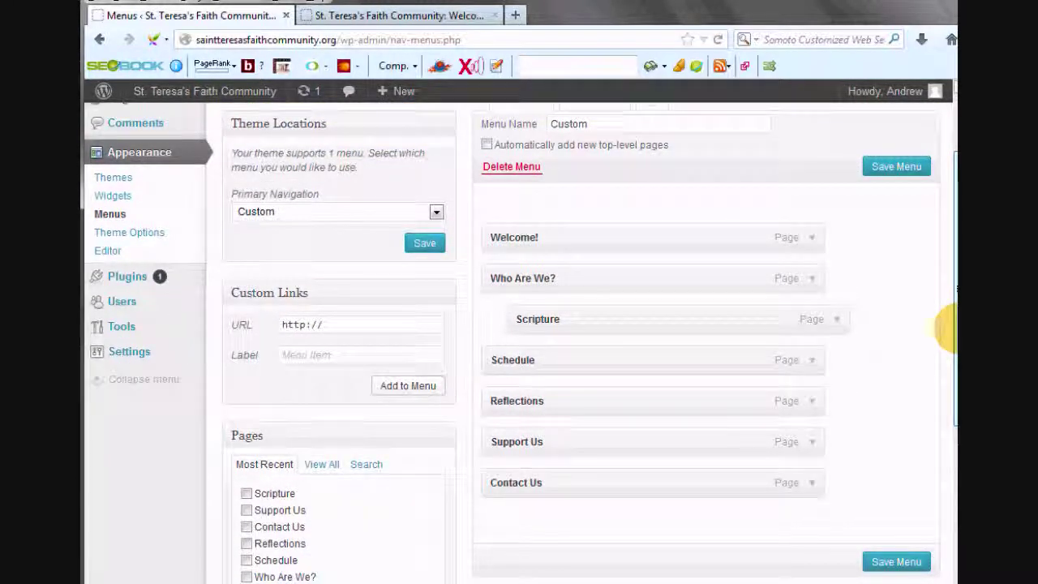
{"action": "scroll", "coordinate": [945, 315], "scroll_direction": "up", "scroll_amount": 1}
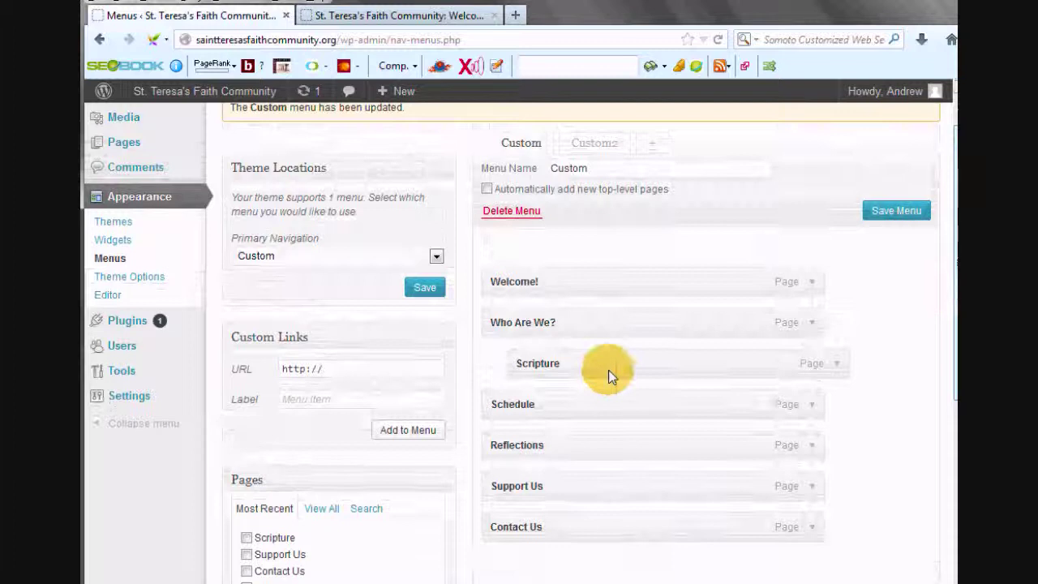
{"action": "left_click_drag", "start_coordinate": [609, 375], "coordinate": [577, 384]}
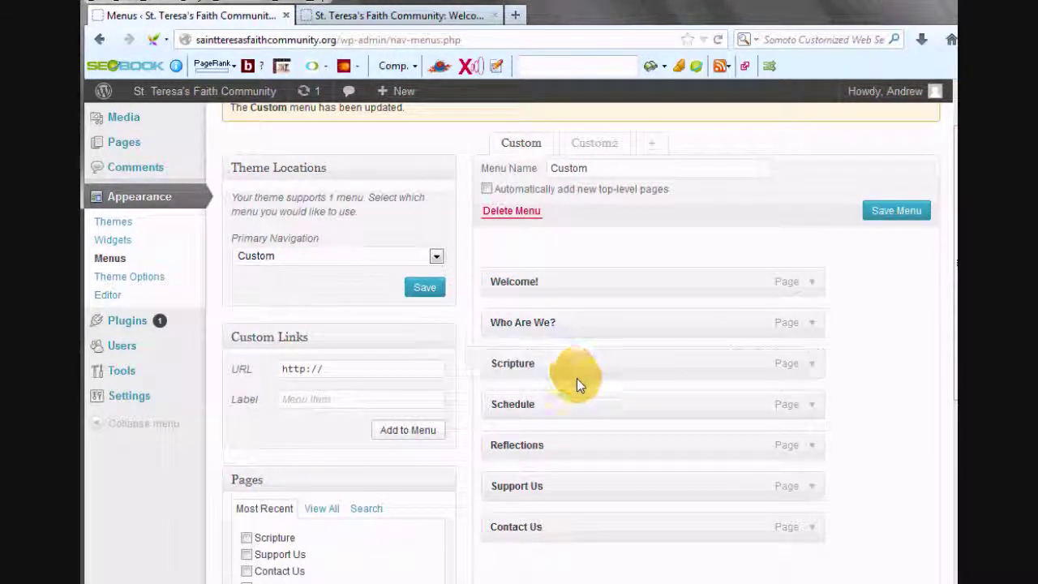
{"action": "left_click", "coordinate": [906, 212]}
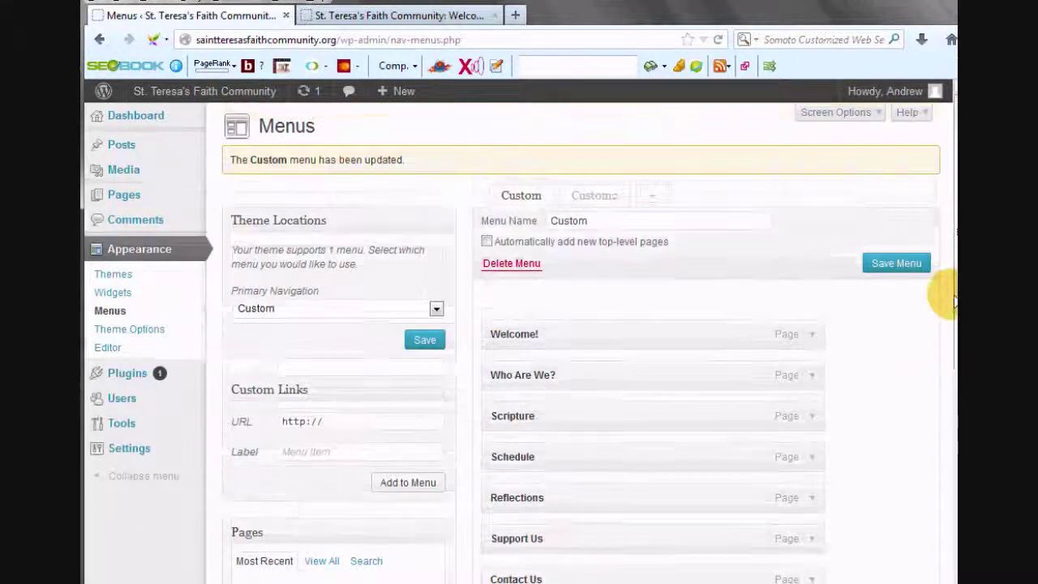
{"action": "scroll", "coordinate": [954, 304], "scroll_direction": "down", "scroll_amount": 3}
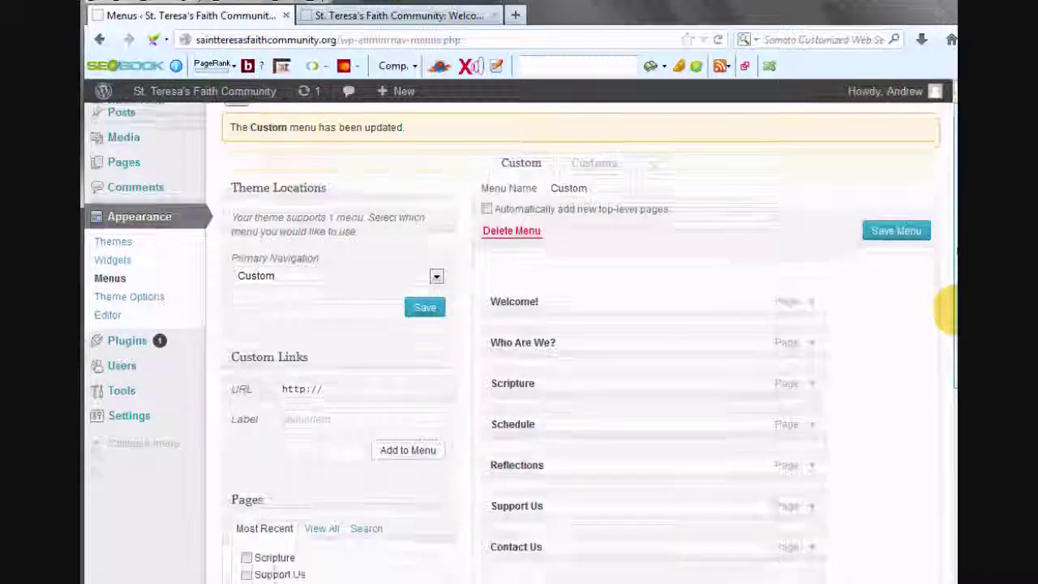